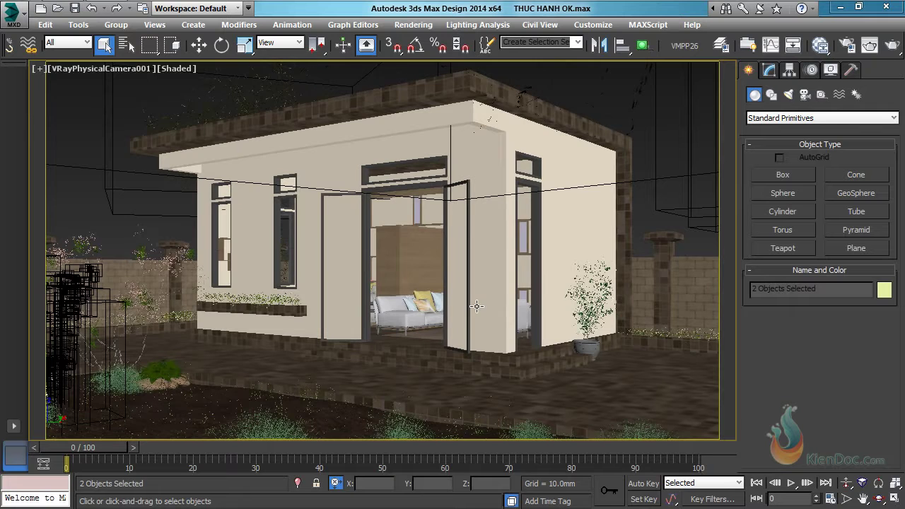
Combine the two selected flower vase objects into one group in the perspective view
{"action": "key", "text": "p"}
{"action": "key", "text": "z"}
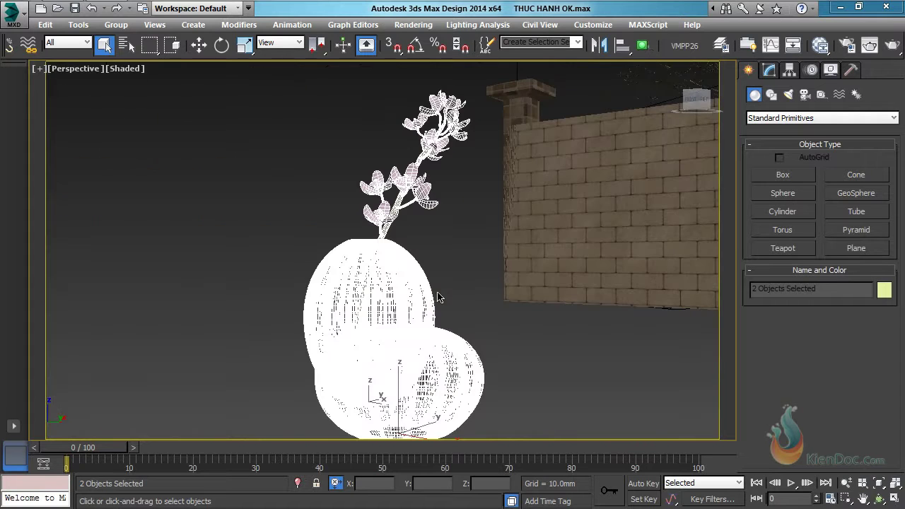
{"action": "scroll", "coordinate": [474, 285], "scroll_direction": "down", "scroll_amount": 10}
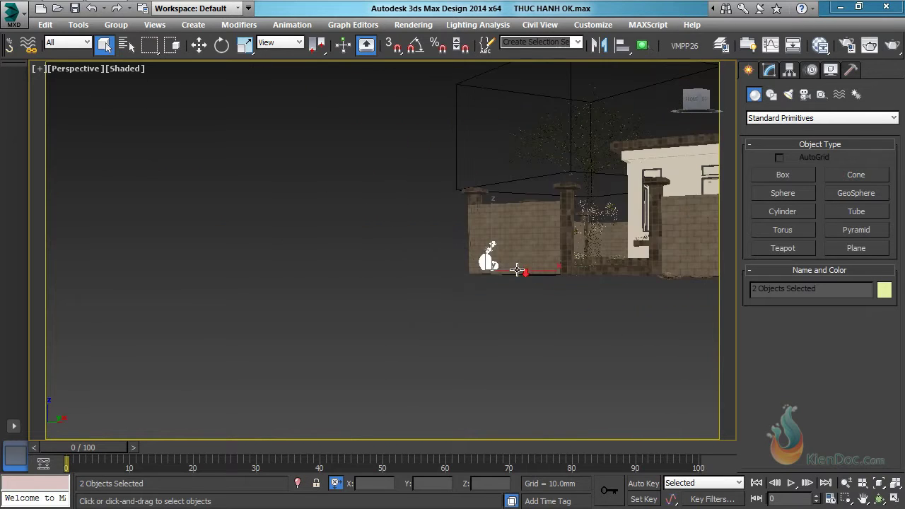
{"action": "middle_click_drag", "start_coordinate": [544, 286], "coordinate": [493, 287], "text": "alt"}
{"action": "left_click", "coordinate": [116, 25]}
{"action": "left_click", "coordinate": [146, 55]}
{"action": "left_click", "coordinate": [479, 293]}
Move the vase group from outside the fence into the house, near the side table behind the sofa
{"action": "middle_click_drag", "start_coordinate": [574, 219], "coordinate": [351, 305]}
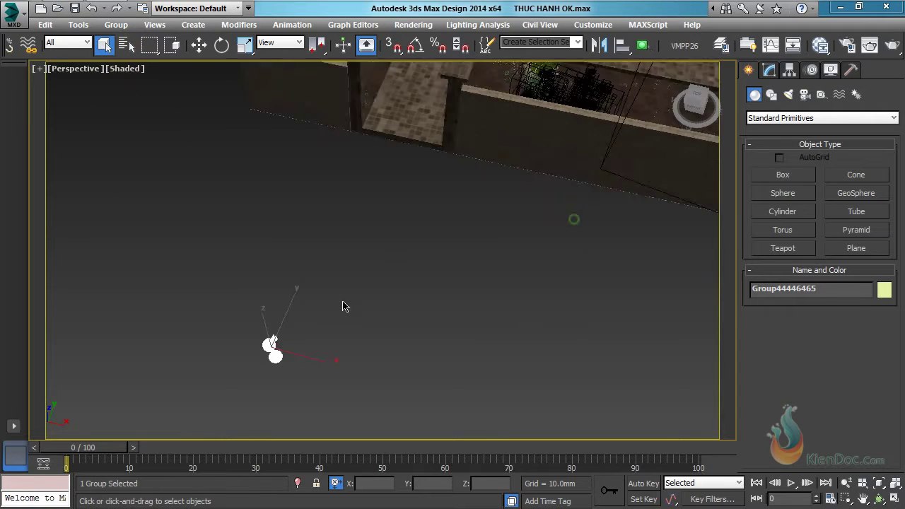
{"action": "scroll", "coordinate": [382, 313], "scroll_direction": "down", "scroll_amount": 3}
{"action": "key", "text": "w"}
{"action": "middle_click_drag", "start_coordinate": [406, 318], "coordinate": [304, 318]}
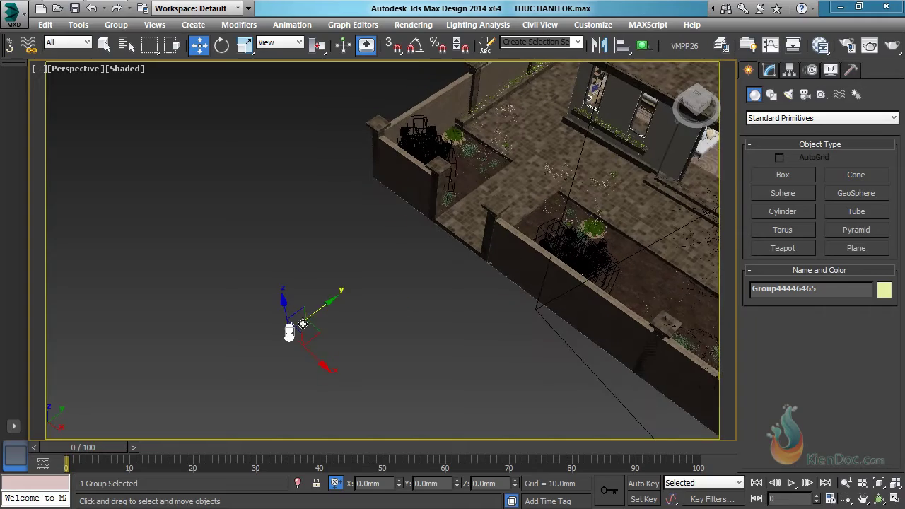
{"action": "left_click_drag", "start_coordinate": [312, 331], "coordinate": [653, 148]}
{"action": "middle_click_drag", "start_coordinate": [653, 147], "coordinate": [432, 248]}
{"action": "scroll", "coordinate": [373, 260], "scroll_direction": "up", "scroll_amount": 3}
{"action": "middle_click_drag", "start_coordinate": [374, 259], "coordinate": [461, 283]}
{"action": "scroll", "coordinate": [462, 254], "scroll_direction": "up", "scroll_amount": 8}
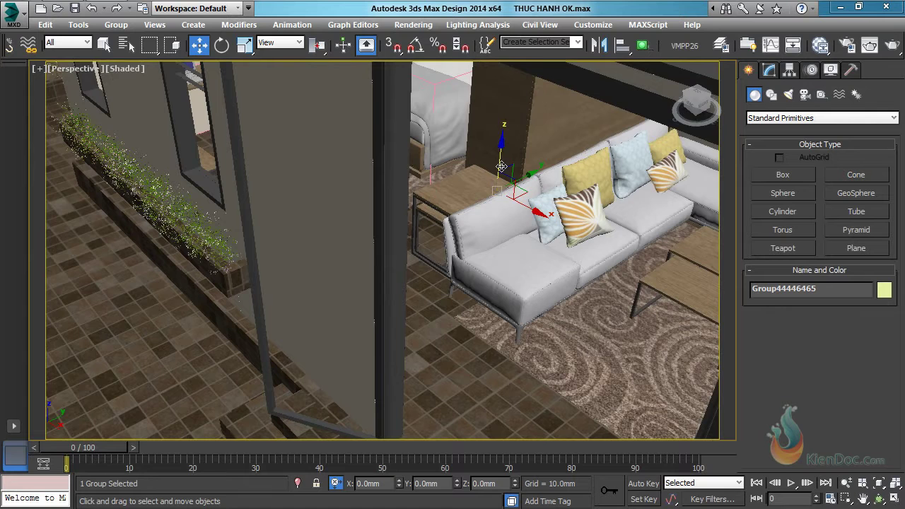
{"action": "middle_click_drag", "start_coordinate": [501, 166], "coordinate": [472, 231], "text": "alt"}
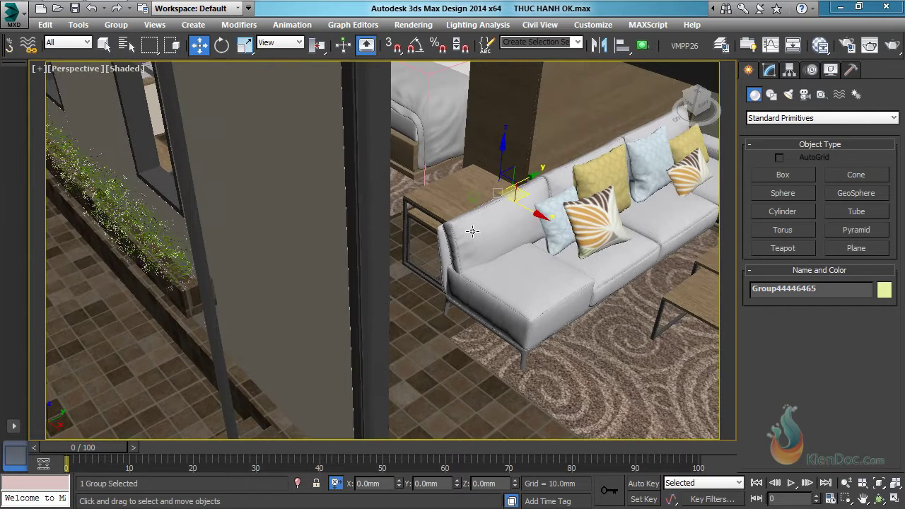
Align the vase group to the side table in Z Position only, matching its pivot point to the table's maximum
{"action": "key", "text": "alt+a"}
{"action": "left_click", "coordinate": [466, 191]}
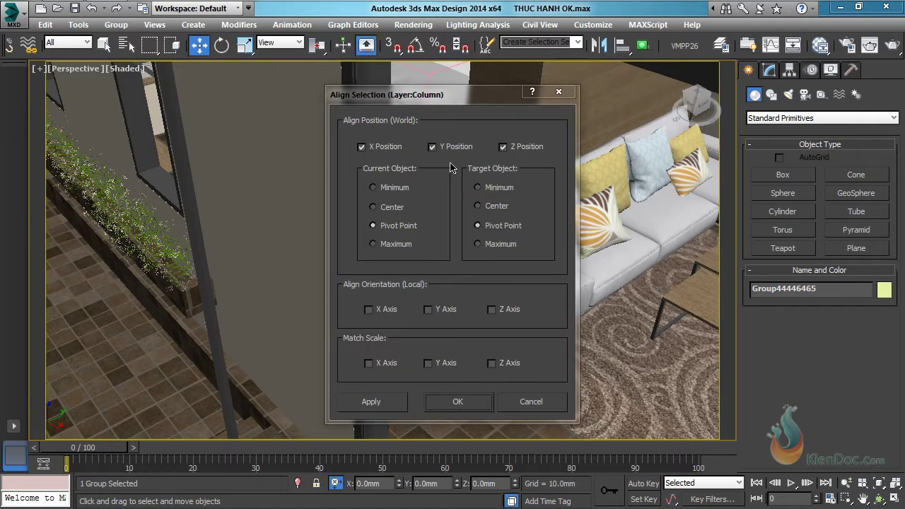
{"action": "left_click", "coordinate": [497, 244]}
{"action": "left_click", "coordinate": [437, 146]}
{"action": "left_click", "coordinate": [386, 146]}
{"action": "left_click", "coordinate": [468, 401]}
Slide the vase group horizontally until it stands on the side table's top beside the sofa
{"action": "middle_click_drag", "start_coordinate": [522, 212], "coordinate": [520, 150], "text": "alt"}
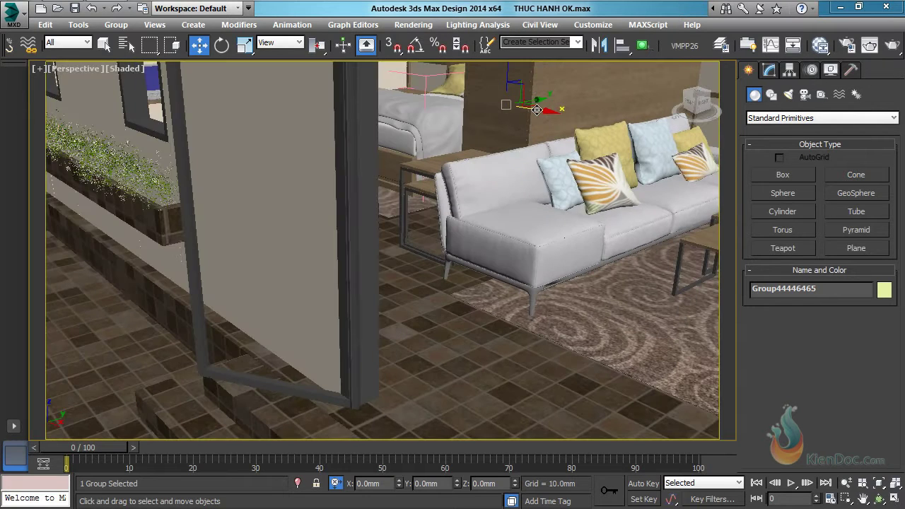
{"action": "left_click_drag", "start_coordinate": [505, 122], "coordinate": [481, 147]}
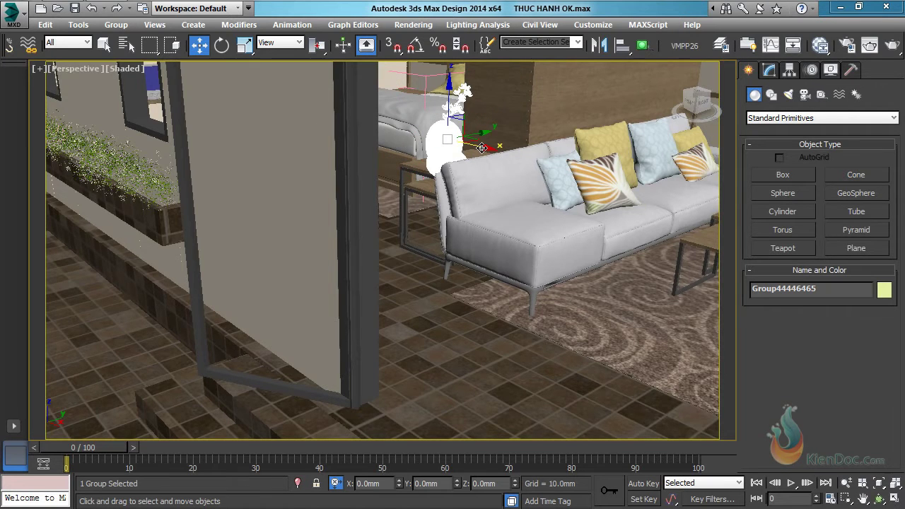
{"action": "key", "text": "z"}
{"action": "middle_click_drag", "start_coordinate": [487, 222], "coordinate": [479, 284], "text": "alt"}
{"action": "left_click_drag", "start_coordinate": [415, 263], "coordinate": [481, 214]}
{"action": "middle_click_drag", "start_coordinate": [463, 234], "coordinate": [505, 292], "text": "alt"}
{"action": "left_click_drag", "start_coordinate": [510, 252], "coordinate": [482, 245]}
{"action": "middle_click_drag", "start_coordinate": [469, 259], "coordinate": [479, 257], "text": "alt"}
Rotate the vase group about its vertical axis so the vases sit side by side, and shift it about -21 mm in X
{"action": "key", "text": "e"}
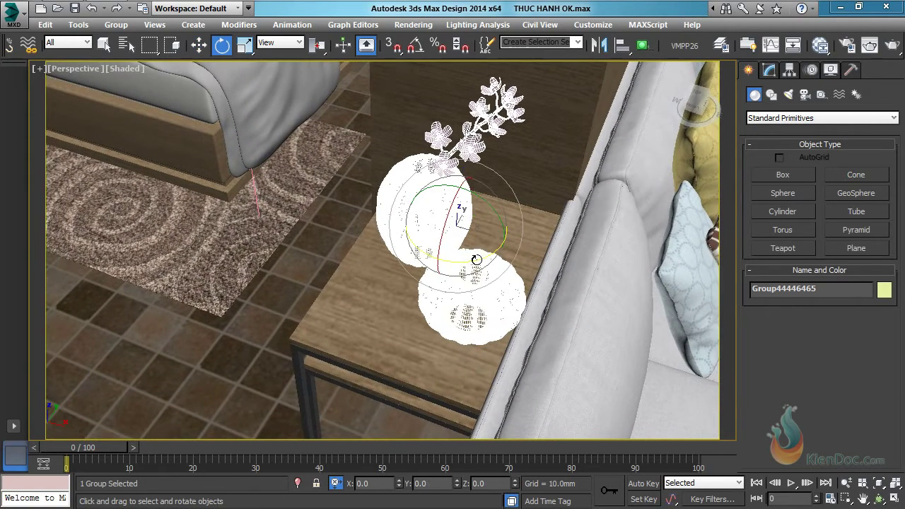
{"action": "left_click_drag", "start_coordinate": [481, 261], "coordinate": [552, 102]}
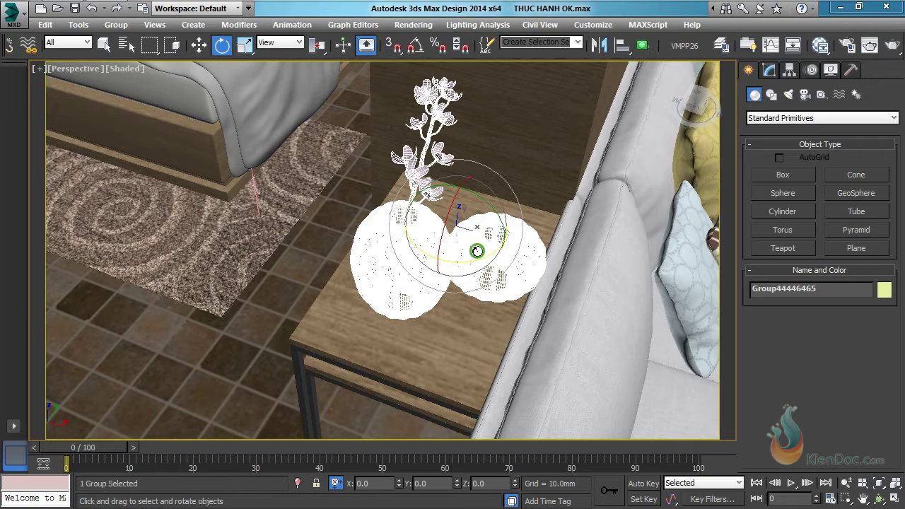
{"action": "middle_click_drag", "start_coordinate": [479, 251], "coordinate": [522, 248], "text": "alt"}
{"action": "key", "text": "w"}
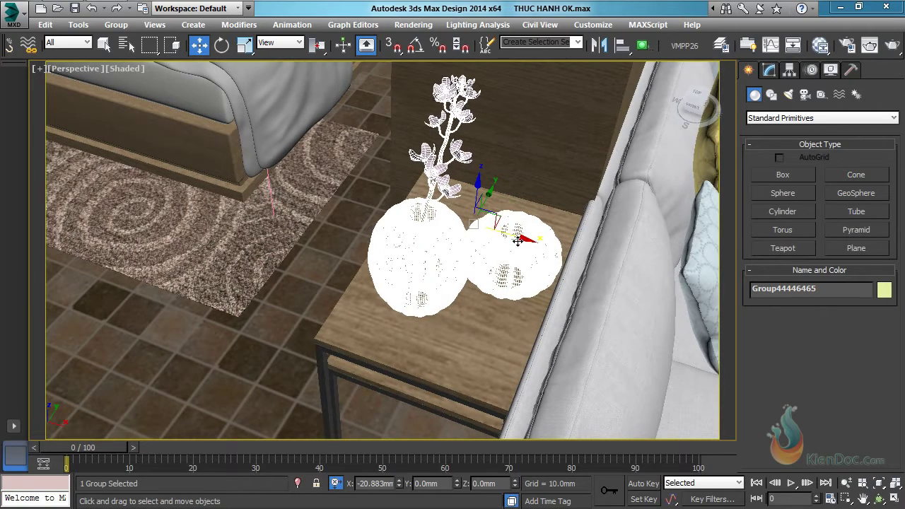
Merge the 01 Design books group from 01_SACH.MAX in the 02_SACH folder into the scene
{"action": "scroll", "coordinate": [523, 243], "scroll_direction": "down", "scroll_amount": 10}
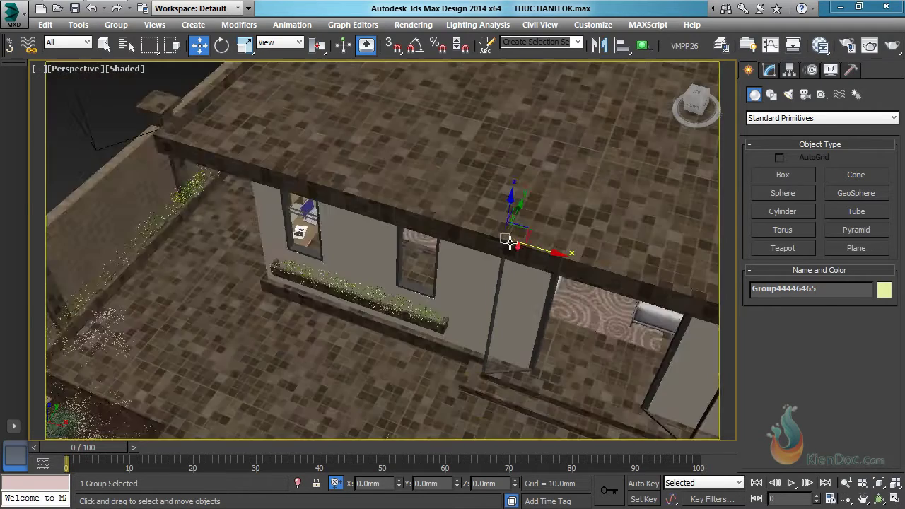
{"action": "scroll", "coordinate": [509, 243], "scroll_direction": "down", "scroll_amount": 5}
{"action": "middle_click_drag", "start_coordinate": [527, 281], "coordinate": [410, 255]}
{"action": "left_click", "coordinate": [24, 21]}
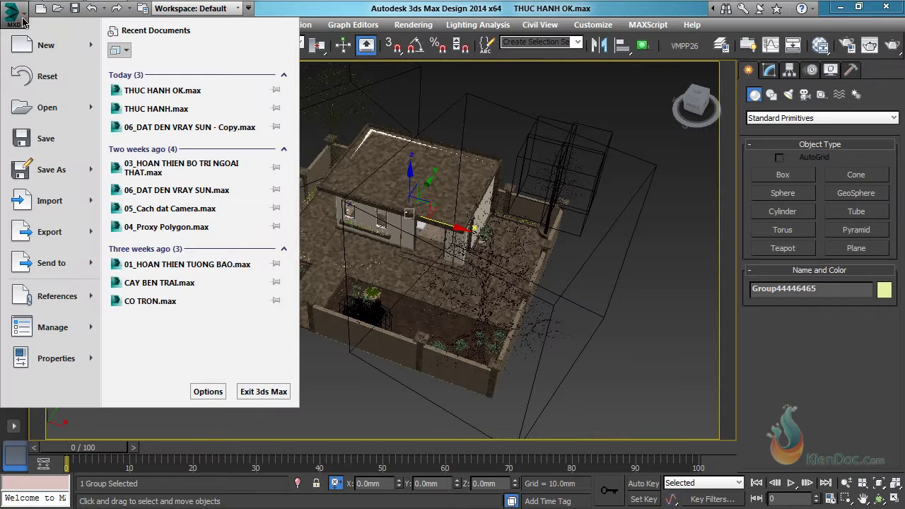
{"action": "mouse_move", "coordinate": [62, 203]}
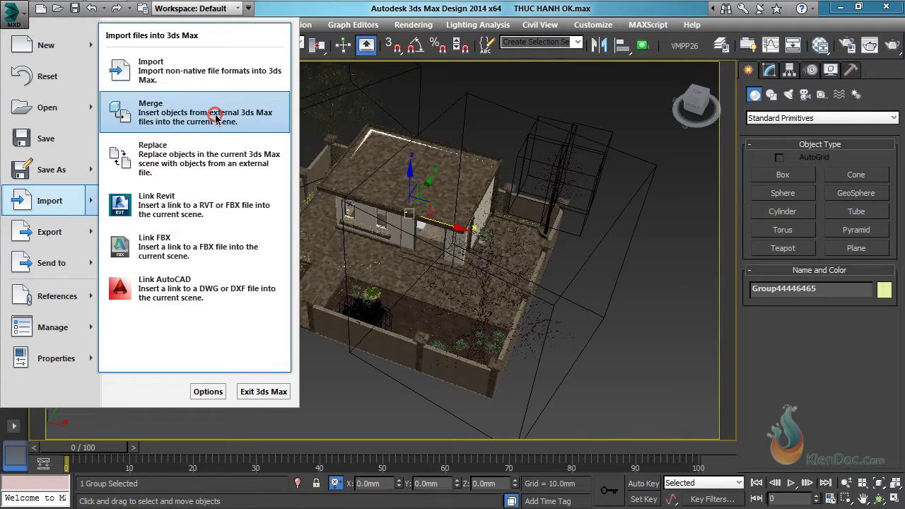
{"action": "left_click", "coordinate": [215, 114]}
{"action": "left_click", "coordinate": [293, 64]}
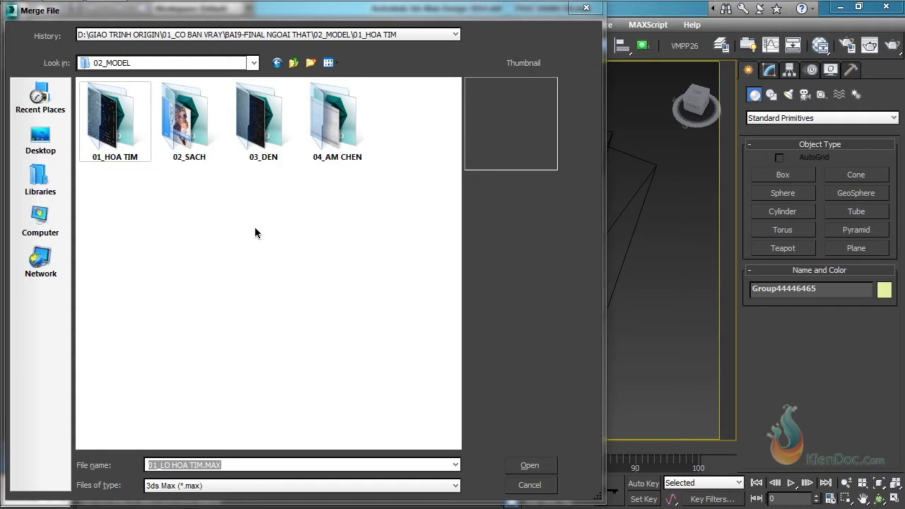
{"action": "double_click", "coordinate": [184, 126]}
{"action": "left_click", "coordinate": [127, 136]}
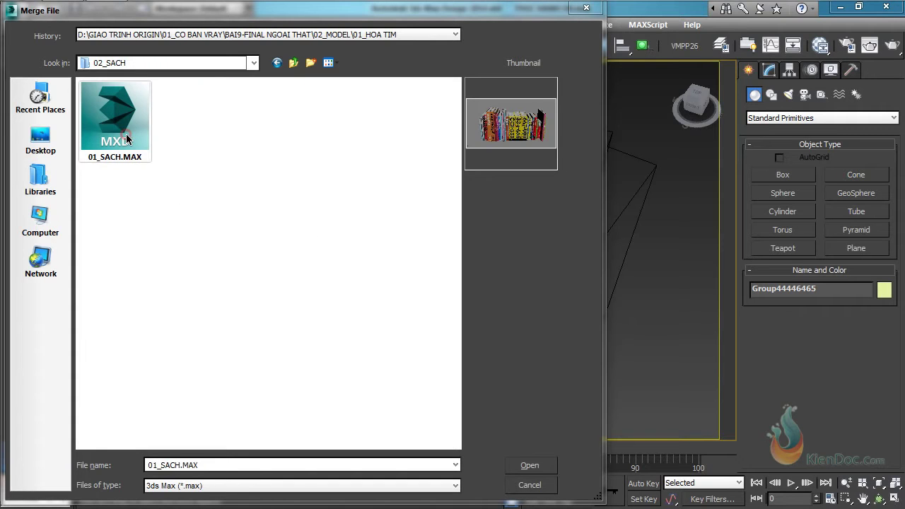
{"action": "left_click", "coordinate": [528, 466]}
{"action": "left_click", "coordinate": [298, 380]}
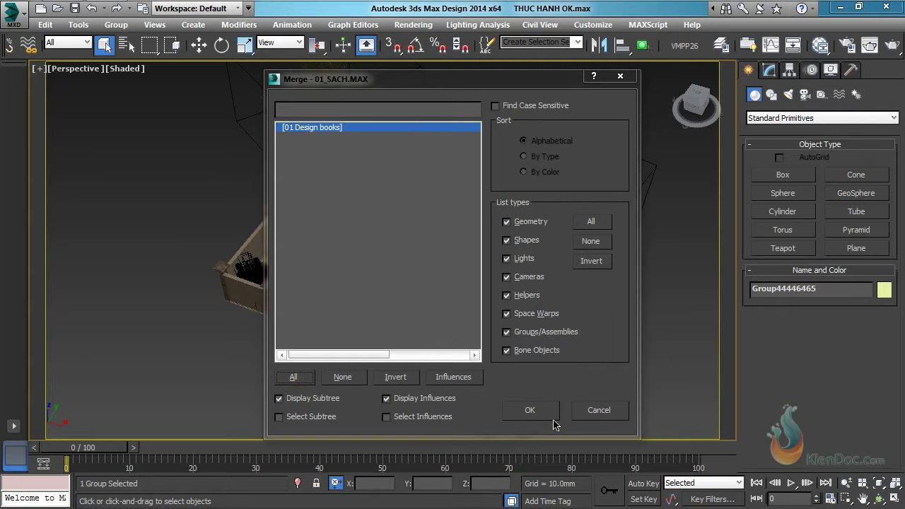
{"action": "left_click", "coordinate": [532, 412]}
Add the wall shelf seen through the window to the selected books and isolate both
{"action": "middle_click_drag", "start_coordinate": [317, 258], "coordinate": [357, 220]}
{"action": "middle_click_drag", "start_coordinate": [460, 239], "coordinate": [398, 236], "text": "alt"}
{"action": "scroll", "coordinate": [475, 243], "scroll_direction": "up", "scroll_amount": 6}
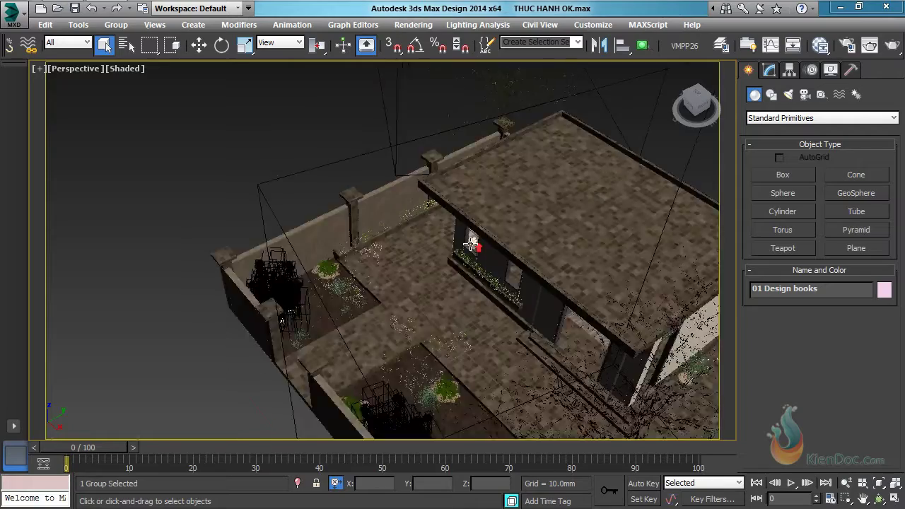
{"action": "middle_click_drag", "start_coordinate": [510, 264], "coordinate": [451, 147], "text": "alt"}
{"action": "scroll", "coordinate": [449, 149], "scroll_direction": "up", "scroll_amount": 5}
{"action": "middle_click_drag", "start_coordinate": [479, 111], "coordinate": [475, 209]}
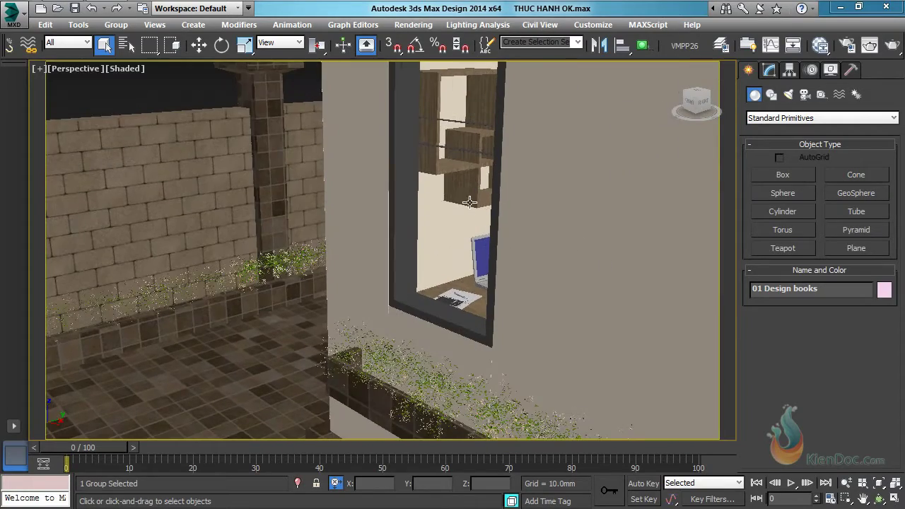
{"action": "left_click", "coordinate": [469, 192], "text": "ctrl"}
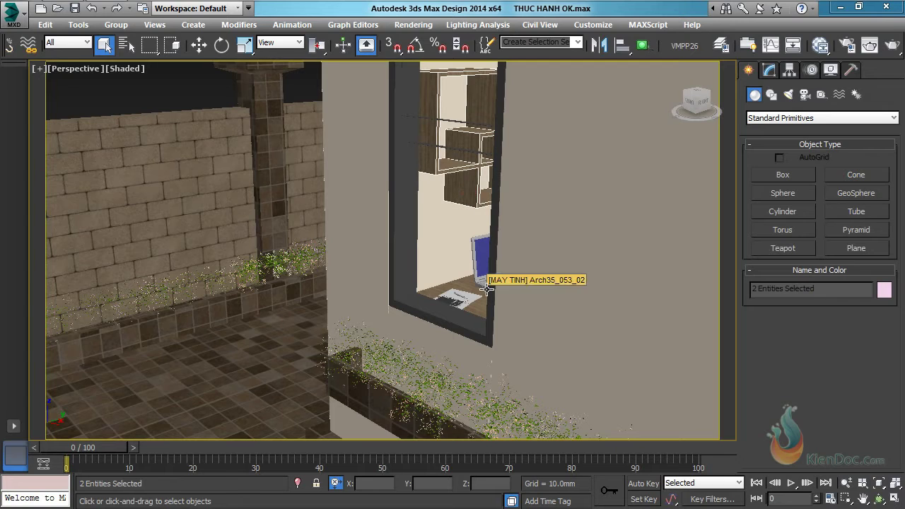
{"action": "key", "text": "alt+q"}
Select only the book group and move it close to the wall shelf in the top view
{"action": "left_click_drag", "start_coordinate": [200, 344], "coordinate": [277, 255]}
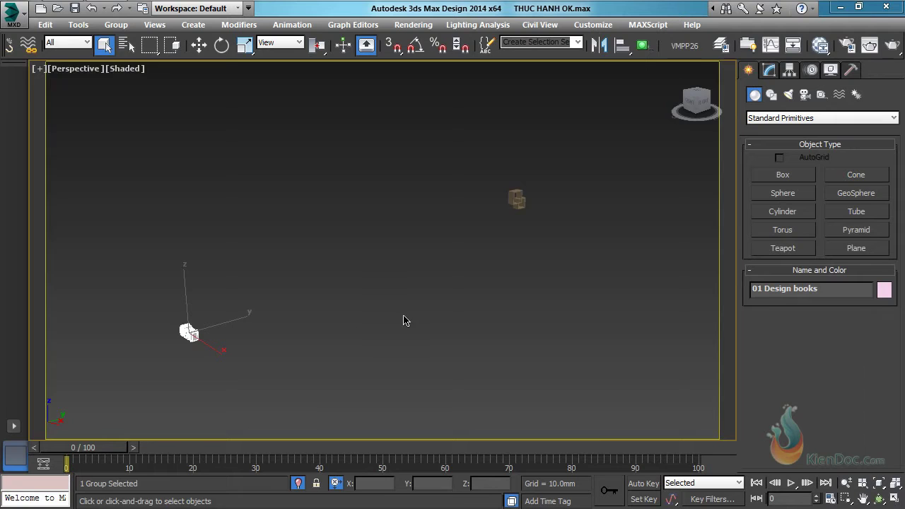
{"action": "key", "text": "t"}
{"action": "key", "text": "z"}
{"action": "scroll", "coordinate": [425, 301], "scroll_direction": "down", "scroll_amount": 12}
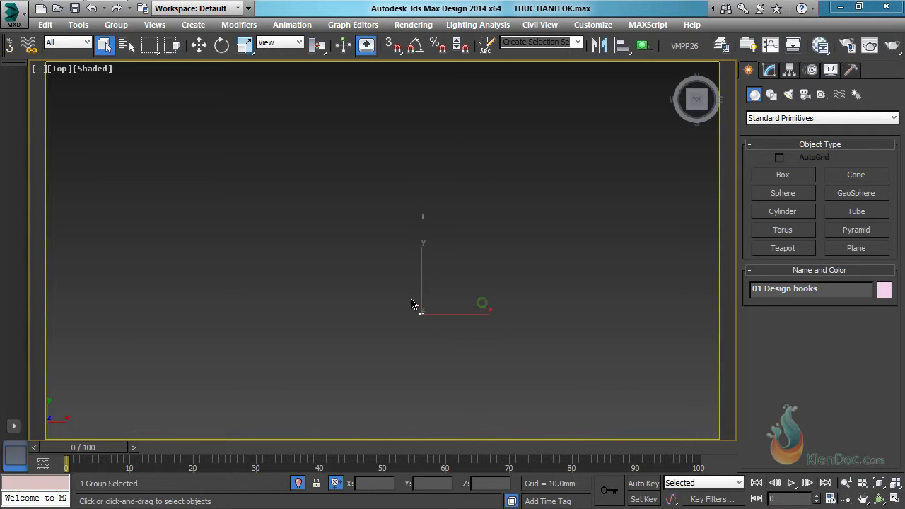
{"action": "middle_click_drag", "start_coordinate": [458, 315], "coordinate": [393, 364]}
{"action": "key", "text": "w"}
{"action": "left_click_drag", "start_coordinate": [399, 375], "coordinate": [419, 107]}
{"action": "scroll", "coordinate": [419, 107], "scroll_direction": "up", "scroll_amount": 12}
{"action": "middle_click_drag", "start_coordinate": [404, 121], "coordinate": [442, 266]}
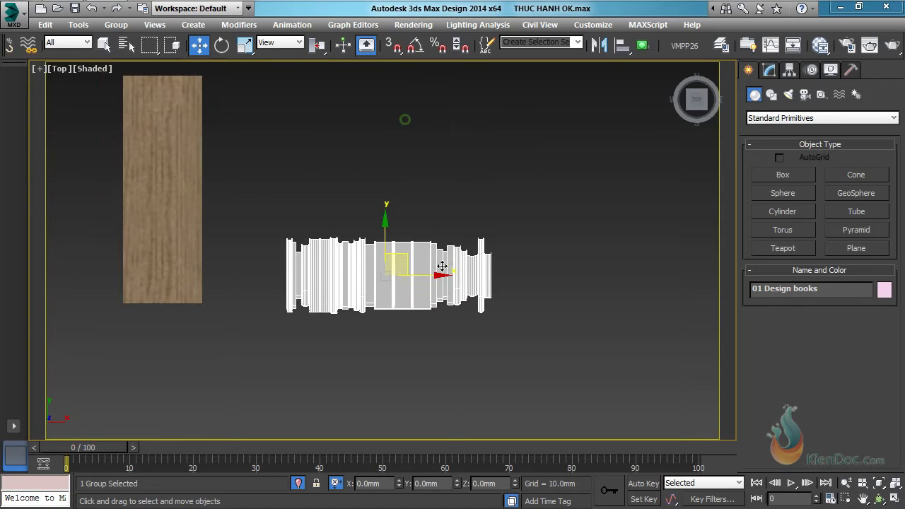
Rotate the book group 90 degrees in the top view with angle snap on, parallel to the shelf
{"action": "left_click", "coordinate": [221, 45]}
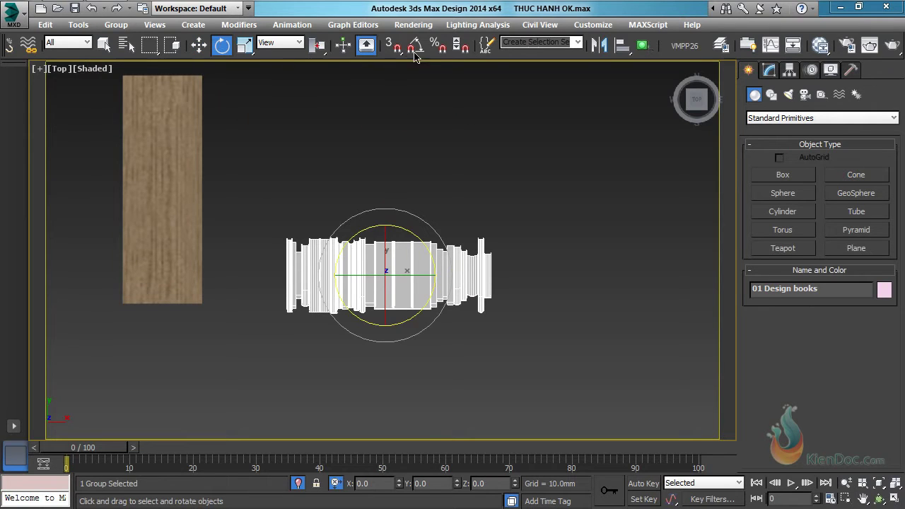
{"action": "left_click_drag", "start_coordinate": [430, 252], "coordinate": [377, 211]}
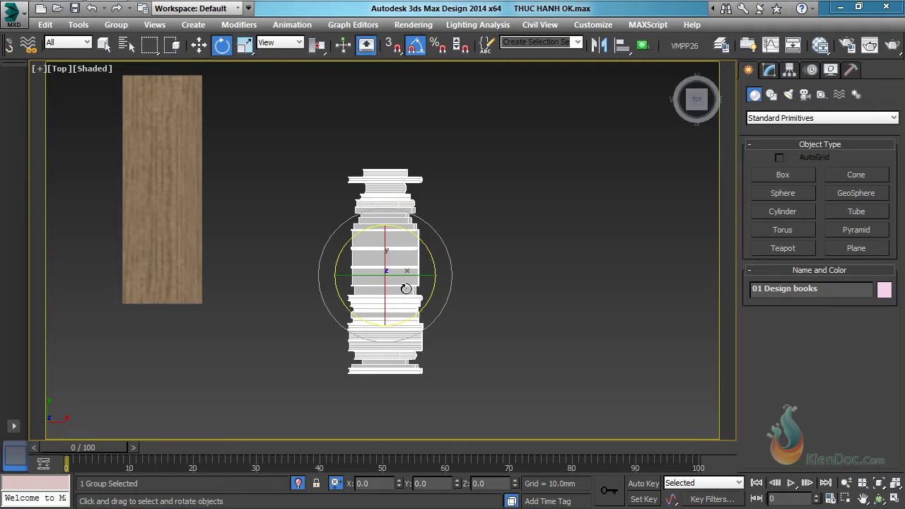
{"action": "middle_click_drag", "start_coordinate": [423, 239], "coordinate": [461, 297]}
Move the book group over the shelf and fit it within the shelf's outline in the wireframe top view
{"action": "key", "text": "w"}
{"action": "mouse_move", "coordinate": [440, 317]}
{"action": "left_mouse_down"}
{"action": "mouse_move", "coordinate": [265, 221]}
{"action": "mouse_move", "coordinate": [233, 223]}
{"action": "left_mouse_up"}
{"action": "key", "text": "z"}
{"action": "key", "text": "F3"}
{"action": "scroll", "coordinate": [442, 257], "scroll_direction": "down", "scroll_amount": 3}
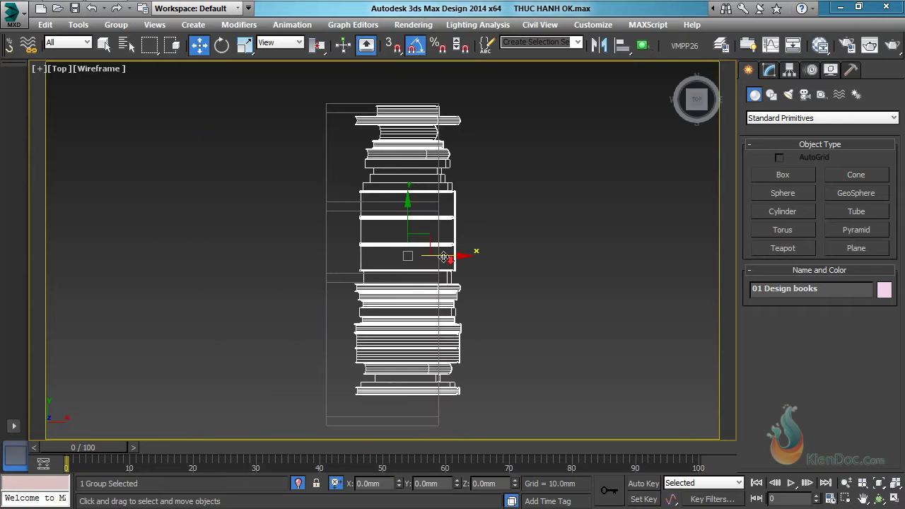
{"action": "left_click_drag", "start_coordinate": [446, 258], "coordinate": [395, 246]}
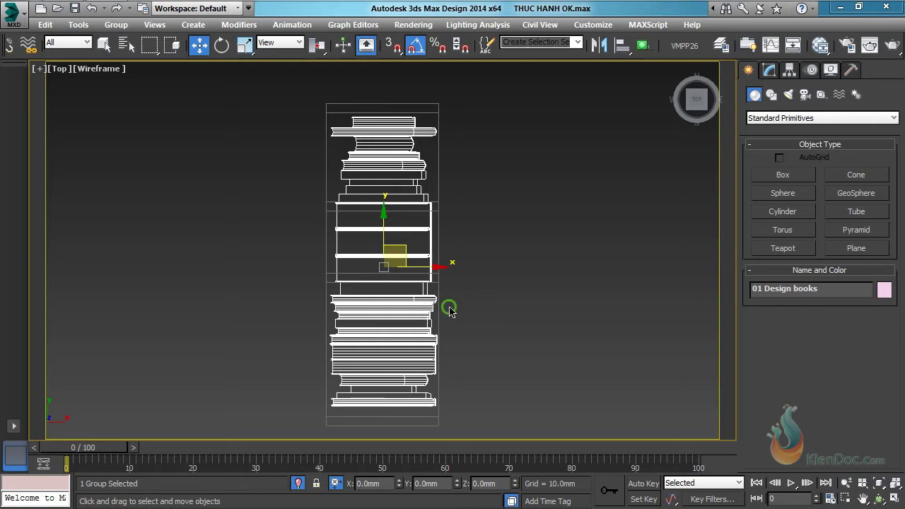
{"action": "middle_click_drag", "start_coordinate": [453, 312], "coordinate": [466, 288]}
Raise the book group along Z until the books rest on the bottom board of the upper shelf box
{"action": "key", "text": "F3"}
{"action": "mouse_move", "coordinate": [543, 319]}
{"action": "middle_mouse_down", "text": "alt"}
{"action": "mouse_move", "coordinate": [464, 253]}
{"action": "mouse_move", "coordinate": [408, 242]}
{"action": "mouse_move", "coordinate": [400, 354]}
{"action": "middle_mouse_up", "text": "alt"}
{"action": "scroll", "coordinate": [464, 253], "scroll_direction": "down", "scroll_amount": 5}
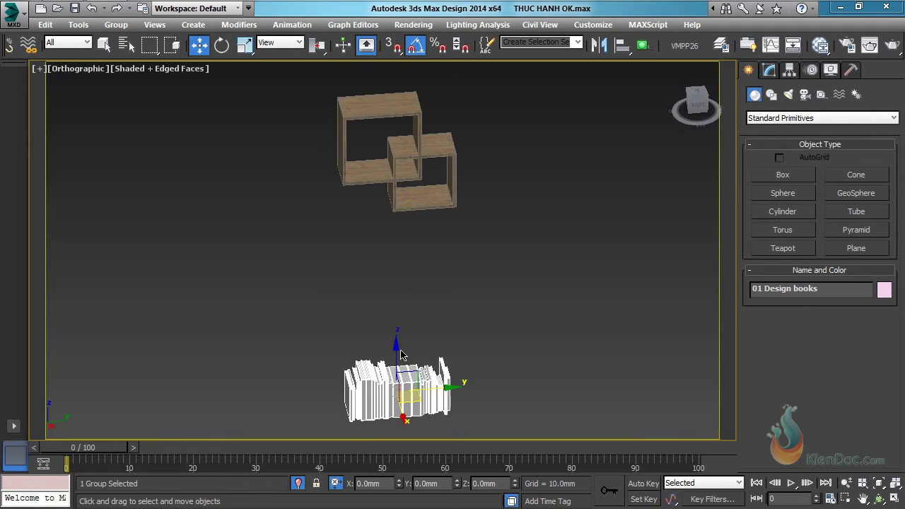
{"action": "left_click_drag", "start_coordinate": [395, 350], "coordinate": [393, 124]}
{"action": "scroll", "coordinate": [390, 178], "scroll_direction": "up", "scroll_amount": 4}
{"action": "scroll", "coordinate": [391, 177], "scroll_direction": "up", "scroll_amount": 4}
{"action": "middle_click_drag", "start_coordinate": [413, 194], "coordinate": [387, 191], "text": "alt"}
{"action": "middle_click_drag", "start_coordinate": [324, 218], "coordinate": [460, 138], "text": "alt"}
{"action": "left_click_drag", "start_coordinate": [485, 110], "coordinate": [484, 130]}
{"action": "scroll", "coordinate": [475, 147], "scroll_direction": "down", "scroll_amount": 2}
{"action": "middle_click_drag", "start_coordinate": [475, 167], "coordinate": [446, 221]}
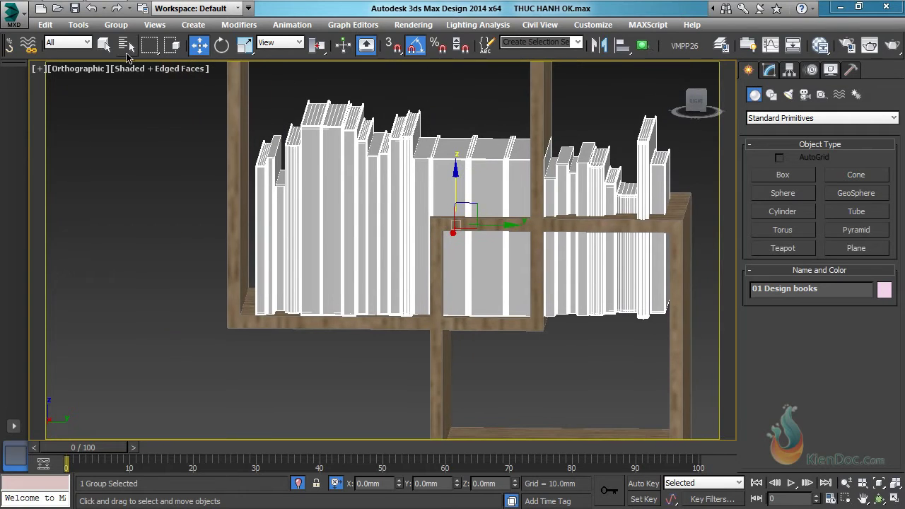
Open the book group and raise the three thick middle books onto the top board of the lower shelf box
{"action": "left_click", "coordinate": [116, 25]}
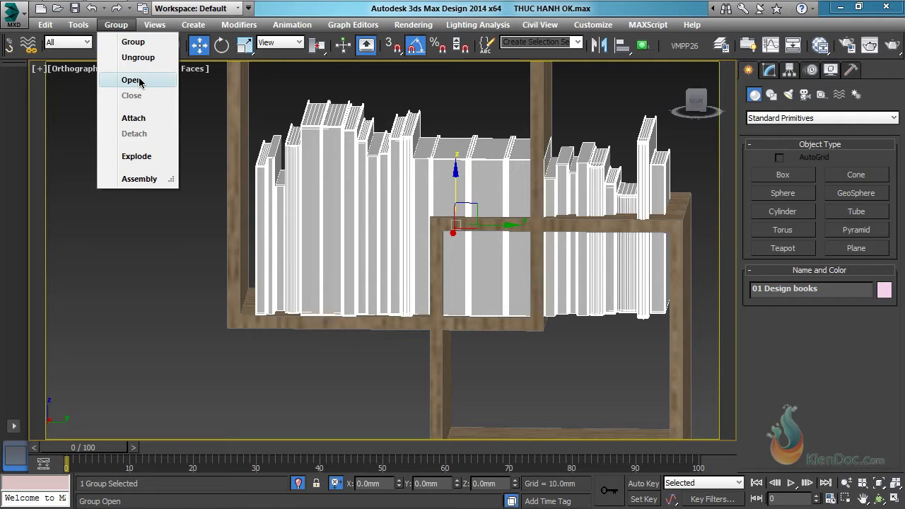
{"action": "left_click", "coordinate": [139, 78]}
{"action": "middle_click_drag", "start_coordinate": [517, 273], "coordinate": [463, 276]}
{"action": "middle_click_drag", "start_coordinate": [403, 214], "coordinate": [442, 240]}
{"action": "left_click", "coordinate": [434, 194]}
{"action": "left_click", "coordinate": [452, 198], "text": "ctrl"}
{"action": "left_click", "coordinate": [483, 193], "text": "ctrl"}
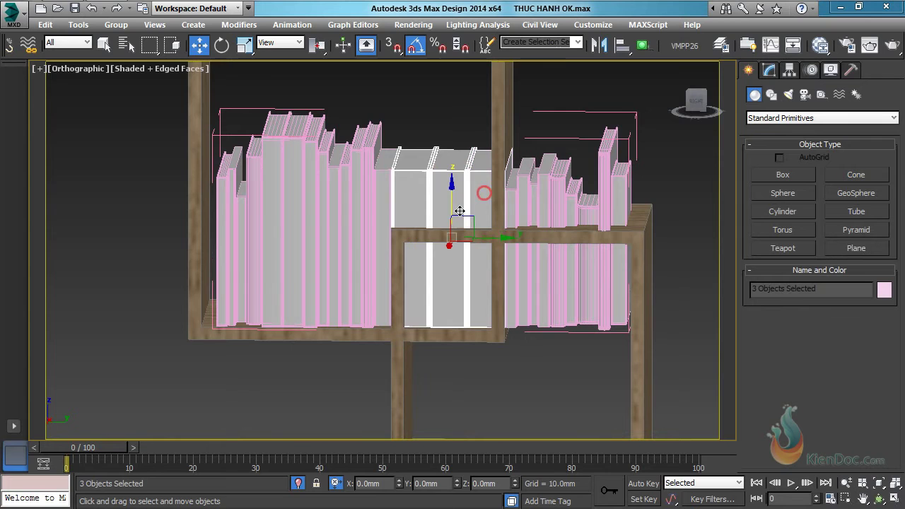
{"action": "left_click_drag", "start_coordinate": [453, 199], "coordinate": [455, 99]}
Select the 13 books beside the raised thick books and shift them about -9.4 mm in Y within the upper box
{"action": "scroll", "coordinate": [410, 186], "scroll_direction": "up", "scroll_amount": 4}
{"action": "left_click", "coordinate": [459, 207]}
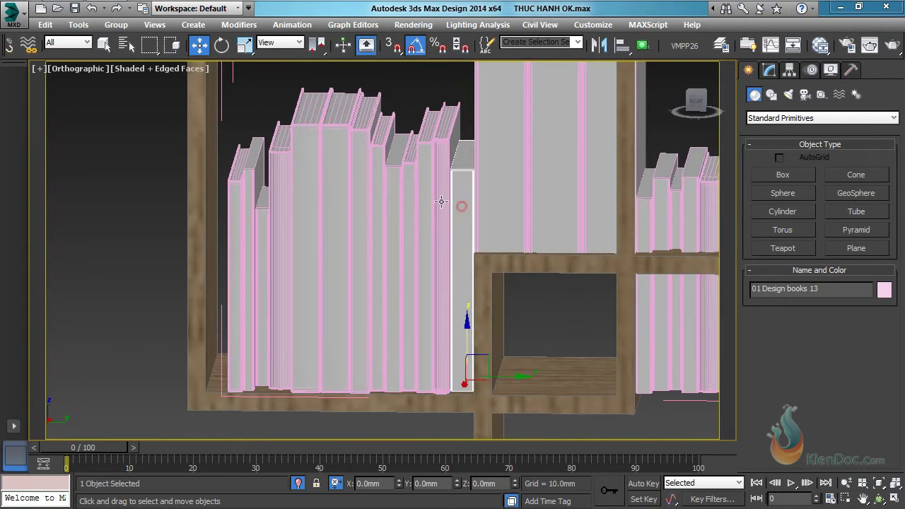
{"action": "left_click", "coordinate": [440, 198], "text": "ctrl"}
{"action": "left_click", "coordinate": [425, 200], "text": "ctrl"}
{"action": "left_click", "coordinate": [396, 210], "text": "ctrl"}
{"action": "left_click", "coordinate": [411, 204], "text": "ctrl"}
{"action": "left_click", "coordinate": [361, 193], "text": "ctrl"}
{"action": "left_click", "coordinate": [375, 191], "text": "ctrl"}
{"action": "left_click", "coordinate": [334, 188], "text": "ctrl"}
{"action": "left_click", "coordinate": [304, 194], "text": "ctrl"}
{"action": "left_click", "coordinate": [276, 209], "text": "ctrl"}
{"action": "left_click", "coordinate": [264, 212], "text": "ctrl"}
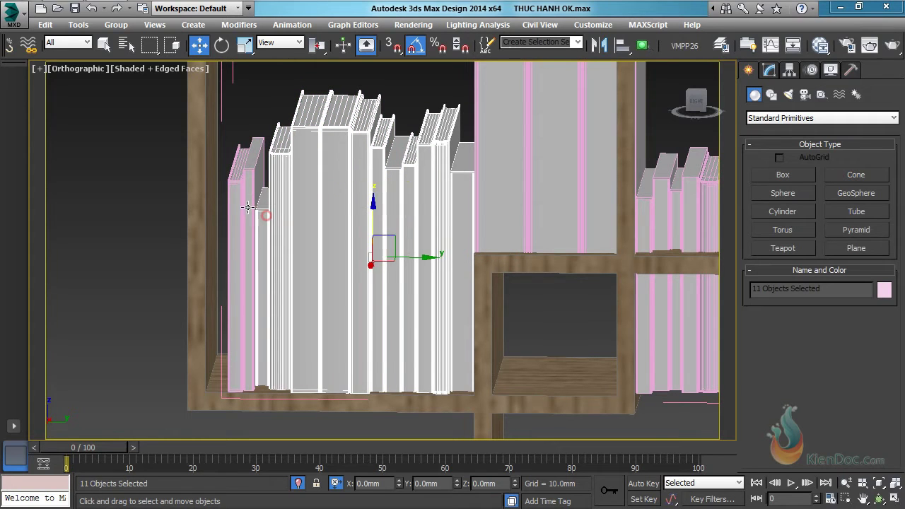
{"action": "left_click", "coordinate": [251, 213], "text": "ctrl"}
{"action": "left_click", "coordinate": [239, 214], "text": "ctrl"}
{"action": "left_click_drag", "start_coordinate": [387, 259], "coordinate": [378, 260]}
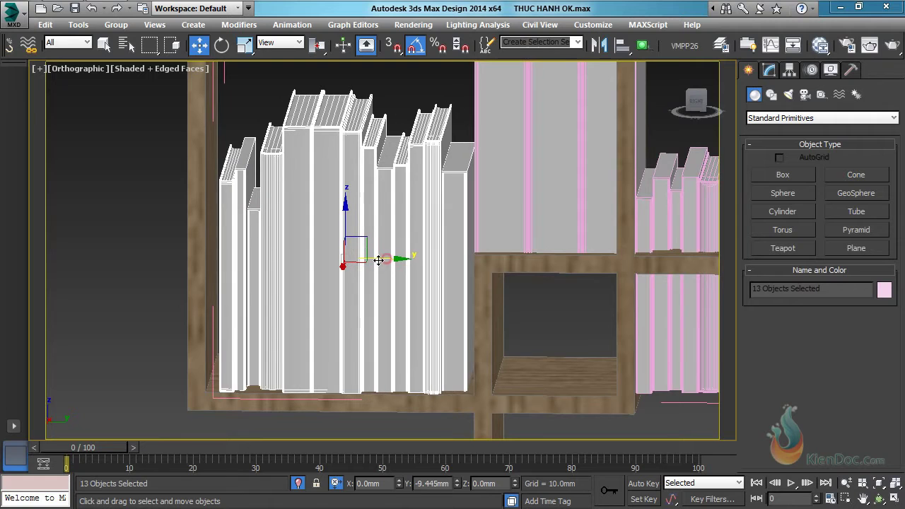
Select the three thick books on the lower shelf box, scale them down slightly and nudge them up along Z
{"action": "middle_click_drag", "start_coordinate": [484, 201], "coordinate": [418, 262]}
{"action": "left_click", "coordinate": [461, 214]}
{"action": "left_click", "coordinate": [497, 191], "text": "ctrl"}
{"action": "left_click", "coordinate": [540, 180], "text": "ctrl"}
{"action": "middle_click_drag", "start_coordinate": [515, 214], "coordinate": [530, 216], "text": "alt"}
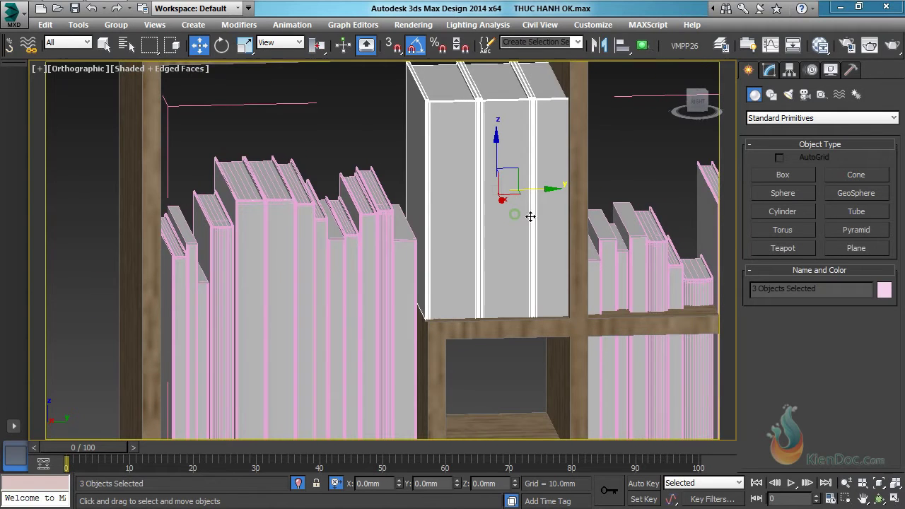
{"action": "left_click", "coordinate": [244, 45]}
{"action": "left_click_drag", "start_coordinate": [447, 187], "coordinate": [442, 190]}
{"action": "key", "text": "w"}
{"action": "middle_click_drag", "start_coordinate": [490, 210], "coordinate": [471, 169]}
{"action": "left_click_drag", "start_coordinate": [465, 143], "coordinate": [465, 139]}
{"action": "middle_click_drag", "start_coordinate": [465, 151], "coordinate": [463, 168], "text": "alt"}
Select the nine books beside the thick ones, lower them onto the lower box's bottom board and scale them to 92% in Y
{"action": "scroll", "coordinate": [459, 263], "scroll_direction": "down", "scroll_amount": 3}
{"action": "middle_click_drag", "start_coordinate": [607, 243], "coordinate": [429, 197]}
{"action": "scroll", "coordinate": [458, 262], "scroll_direction": "down", "scroll_amount": 2}
{"action": "scroll", "coordinate": [429, 197], "scroll_direction": "up", "scroll_amount": 2}
{"action": "left_click", "coordinate": [411, 218]}
{"action": "left_click", "coordinate": [418, 195], "text": "ctrl"}
{"action": "left_click", "coordinate": [430, 202], "text": "ctrl"}
{"action": "left_click", "coordinate": [444, 187], "text": "ctrl"}
{"action": "left_click", "coordinate": [454, 196], "text": "ctrl"}
{"action": "left_click", "coordinate": [469, 217], "text": "ctrl"}
{"action": "left_click", "coordinate": [477, 219], "text": "ctrl"}
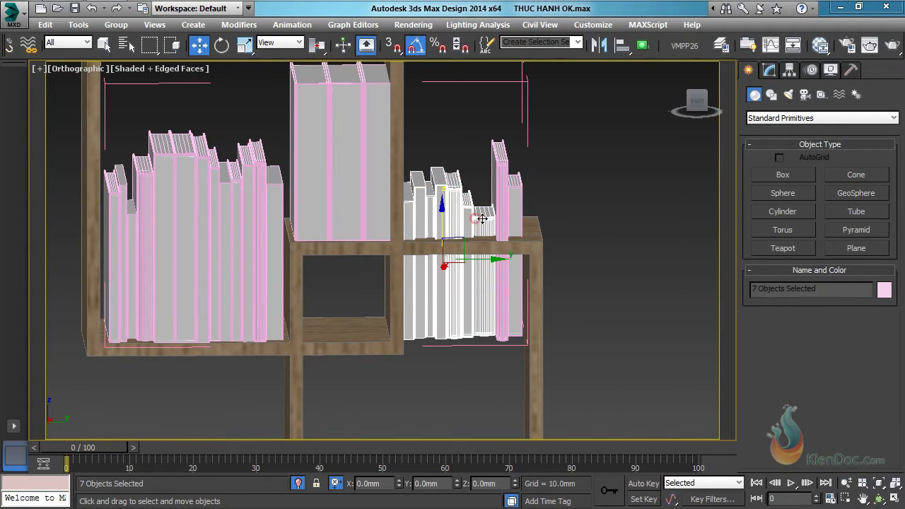
{"action": "left_click", "coordinate": [500, 210], "text": "ctrl"}
{"action": "left_click", "coordinate": [515, 204], "text": "ctrl"}
{"action": "middle_click_drag", "start_coordinate": [496, 271], "coordinate": [515, 170]}
{"action": "scroll", "coordinate": [514, 170], "scroll_direction": "up", "scroll_amount": 2}
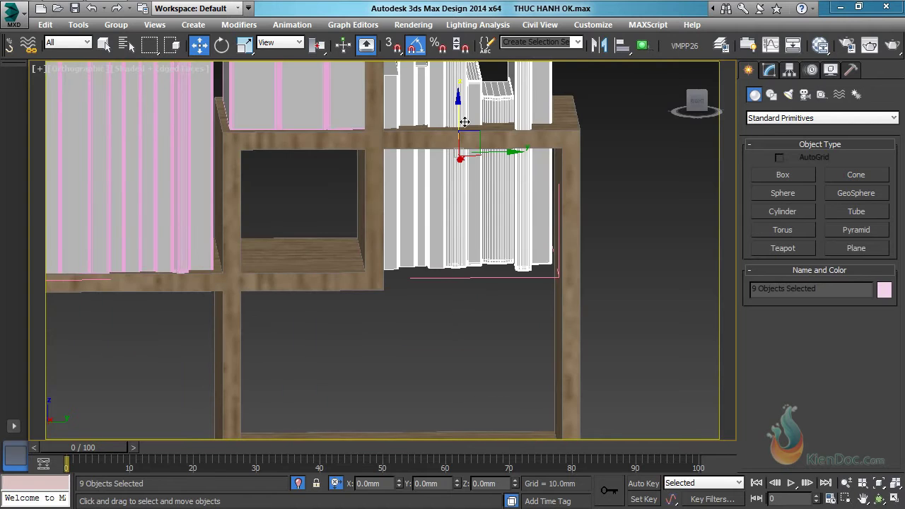
{"action": "left_click_drag", "start_coordinate": [457, 114], "coordinate": [461, 289]}
{"action": "middle_click_drag", "start_coordinate": [500, 345], "coordinate": [477, 232]}
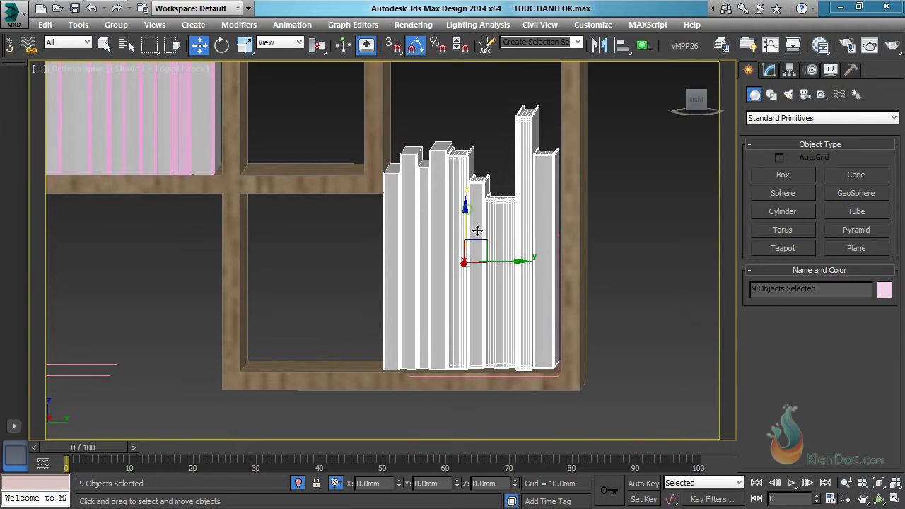
{"action": "key", "text": "r"}
{"action": "left_click_drag", "start_coordinate": [519, 260], "coordinate": [516, 260]}
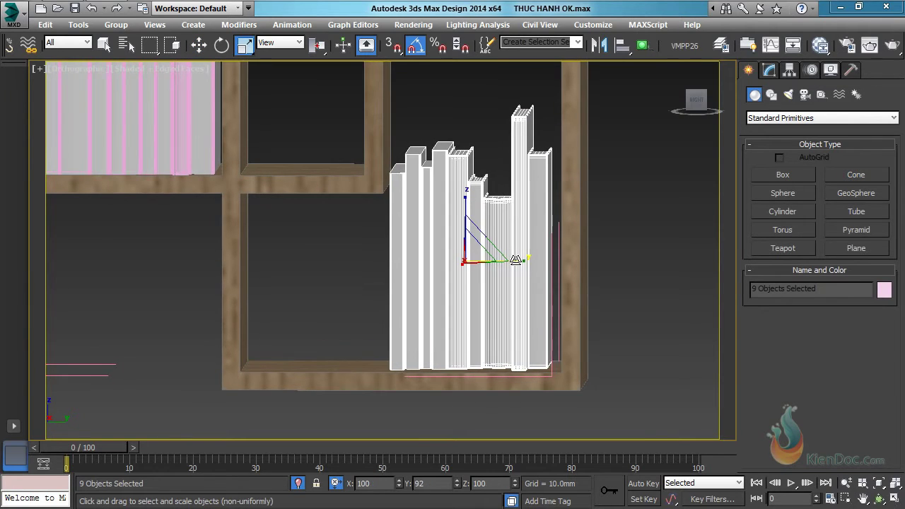
Select the whole shelf with its books, close the opened group and exit isolation to show the full scene
{"action": "scroll", "coordinate": [513, 256], "scroll_direction": "down", "scroll_amount": 5}
{"action": "middle_click_drag", "start_coordinate": [496, 227], "coordinate": [511, 244], "text": "alt"}
{"action": "left_click_drag", "start_coordinate": [592, 104], "coordinate": [396, 186]}
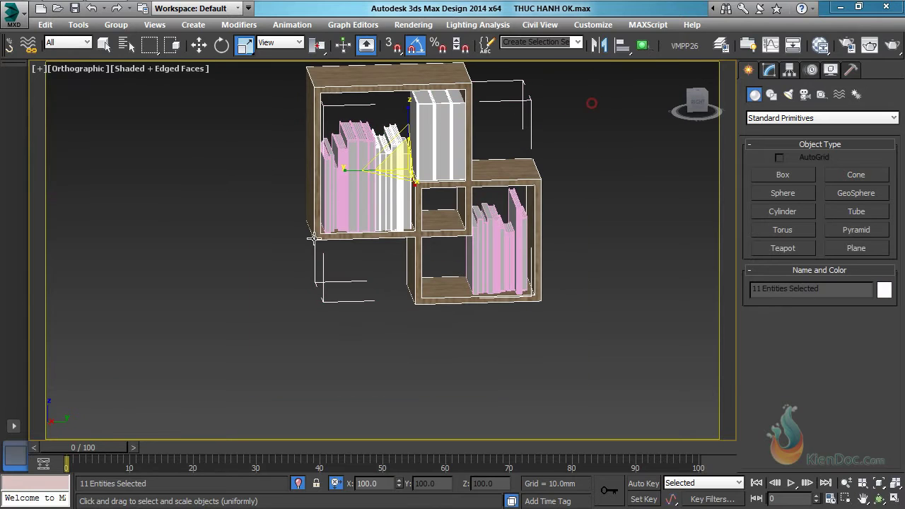
{"action": "left_click", "coordinate": [116, 24]}
{"action": "left_click", "coordinate": [133, 93]}
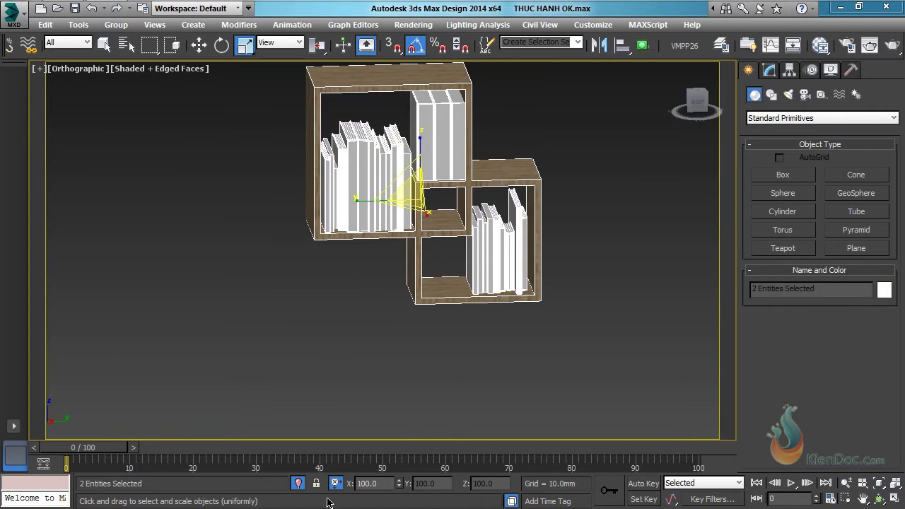
{"action": "left_click", "coordinate": [299, 483]}
{"action": "middle_click_drag", "start_coordinate": [501, 255], "coordinate": [308, 157]}
{"action": "middle_click_drag", "start_coordinate": [500, 257], "coordinate": [542, 273], "text": "alt"}
{"action": "scroll", "coordinate": [504, 251], "scroll_direction": "down", "scroll_amount": 7}
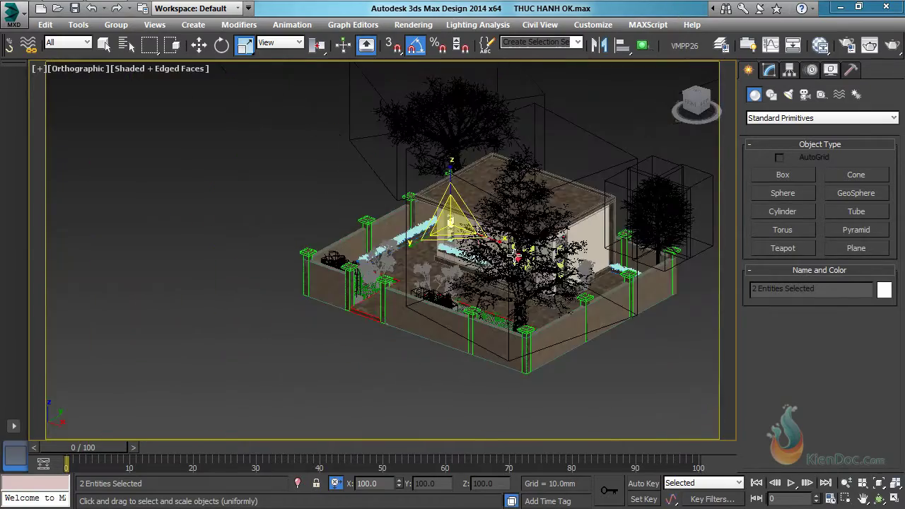
{"action": "key", "text": "w"}
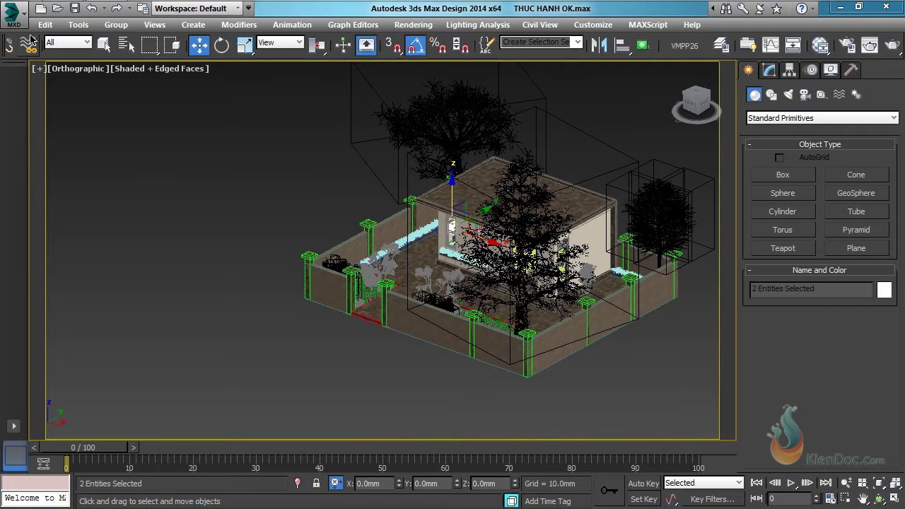
Merge the suspension lamp from 01_DEN.MAX in the 03_DEN folder into the scene
{"action": "left_click", "coordinate": [13, 13]}
{"action": "mouse_move", "coordinate": [51, 206]}
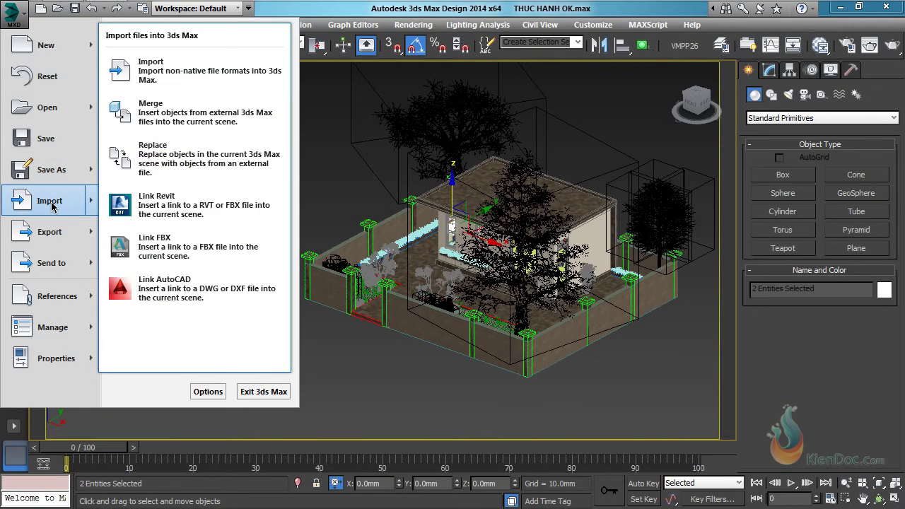
{"action": "left_click", "coordinate": [175, 119]}
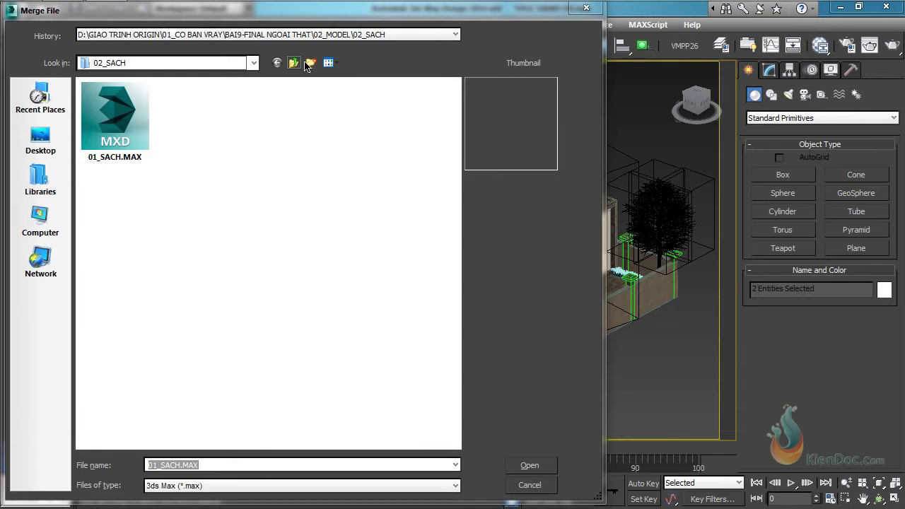
{"action": "left_click", "coordinate": [294, 64]}
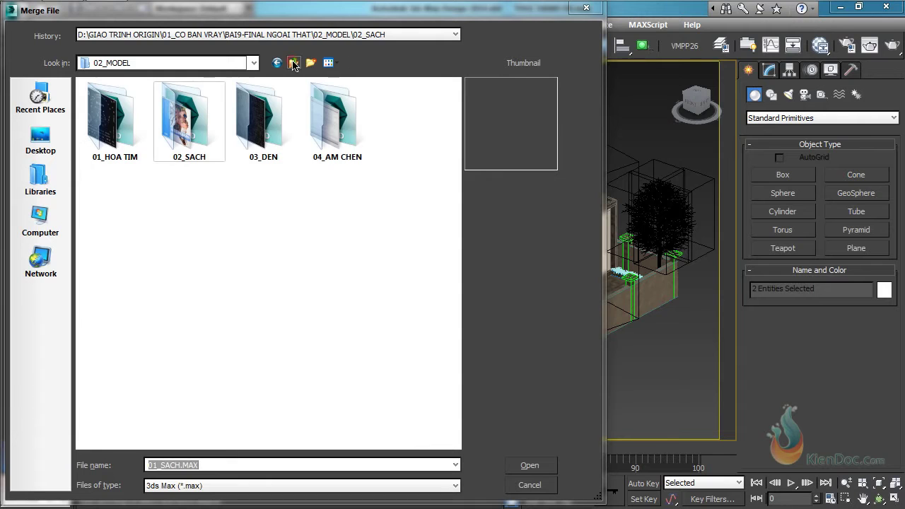
{"action": "double_click", "coordinate": [268, 125]}
{"action": "left_click", "coordinate": [113, 118]}
{"action": "left_click", "coordinate": [532, 465]}
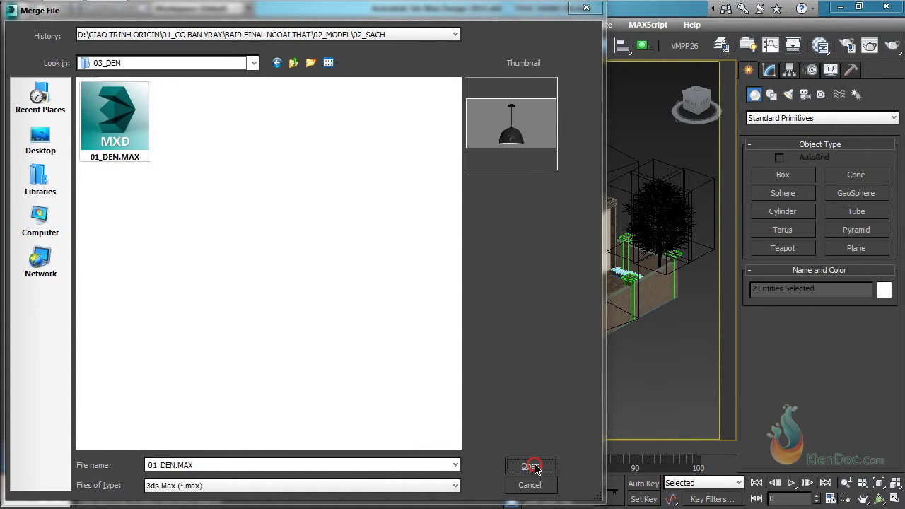
{"action": "left_click", "coordinate": [295, 379]}
{"action": "left_click", "coordinate": [530, 410]}
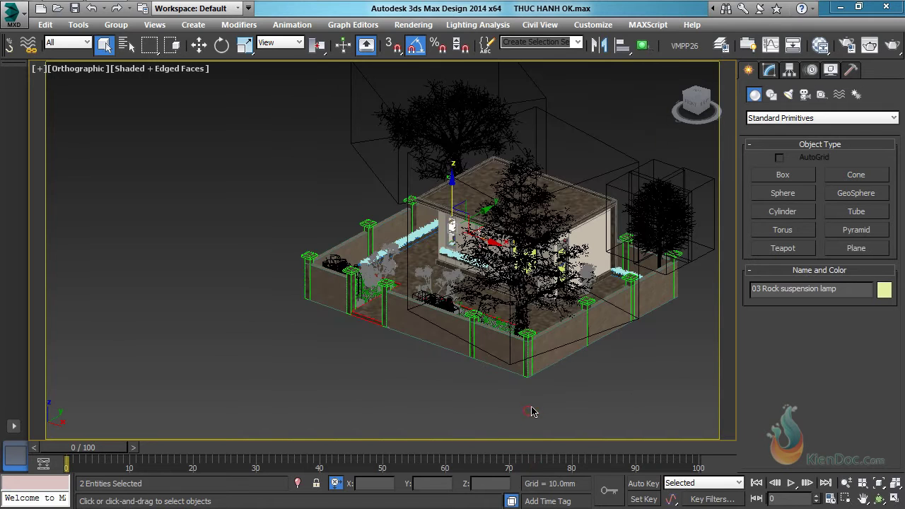
{"action": "left_click", "coordinate": [430, 337]}
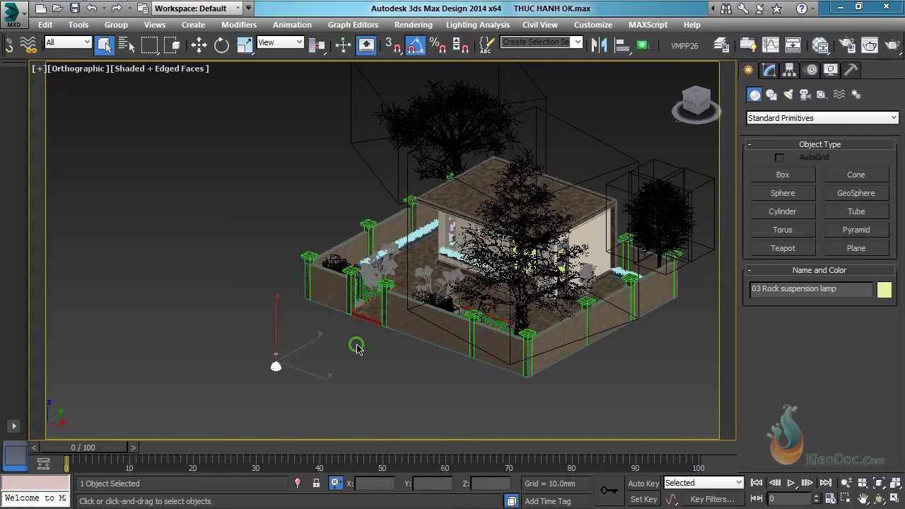
Move the merged lamp in the top view from outside the walls into the house's floor area
{"action": "middle_click_drag", "start_coordinate": [357, 349], "coordinate": [447, 315]}
{"action": "key", "text": "w"}
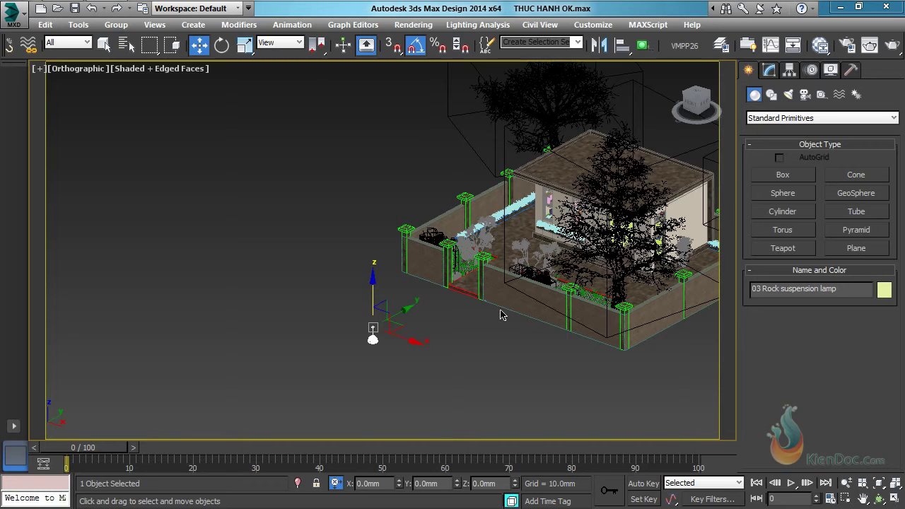
{"action": "key", "text": "t"}
{"action": "key", "text": "z"}
{"action": "scroll", "coordinate": [411, 279], "scroll_direction": "down", "scroll_amount": 10}
{"action": "middle_click_drag", "start_coordinate": [505, 279], "coordinate": [280, 323]}
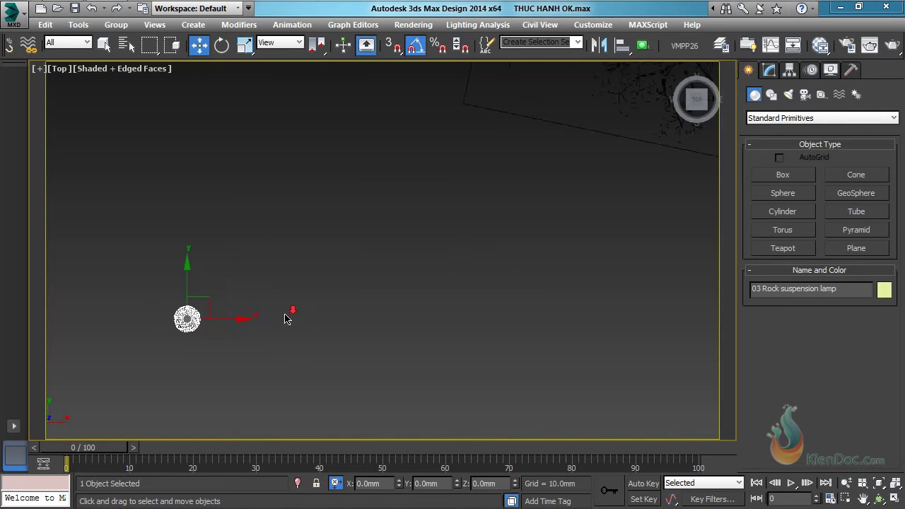
{"action": "scroll", "coordinate": [286, 309], "scroll_direction": "down", "scroll_amount": 3}
{"action": "left_click_drag", "start_coordinate": [252, 295], "coordinate": [267, 105]}
{"action": "middle_click_drag", "start_coordinate": [287, 169], "coordinate": [359, 423]}
{"action": "left_click_drag", "start_coordinate": [348, 345], "coordinate": [354, 155]}
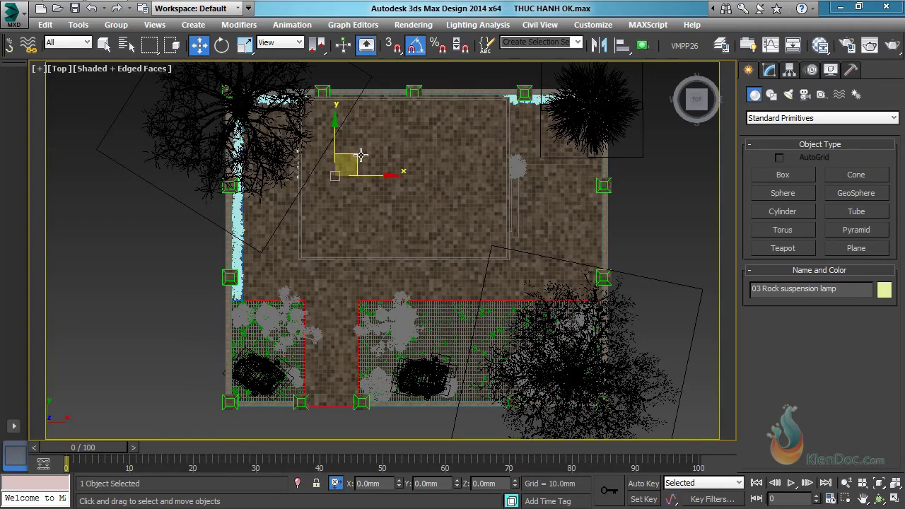
Position the lamp over the bedside table beside the bed in the wireframe top view
{"action": "key", "text": "F3"}
{"action": "scroll", "coordinate": [355, 163], "scroll_direction": "up", "scroll_amount": 5}
{"action": "middle_click_drag", "start_coordinate": [356, 167], "coordinate": [428, 291]}
{"action": "scroll", "coordinate": [427, 292], "scroll_direction": "up", "scroll_amount": 4}
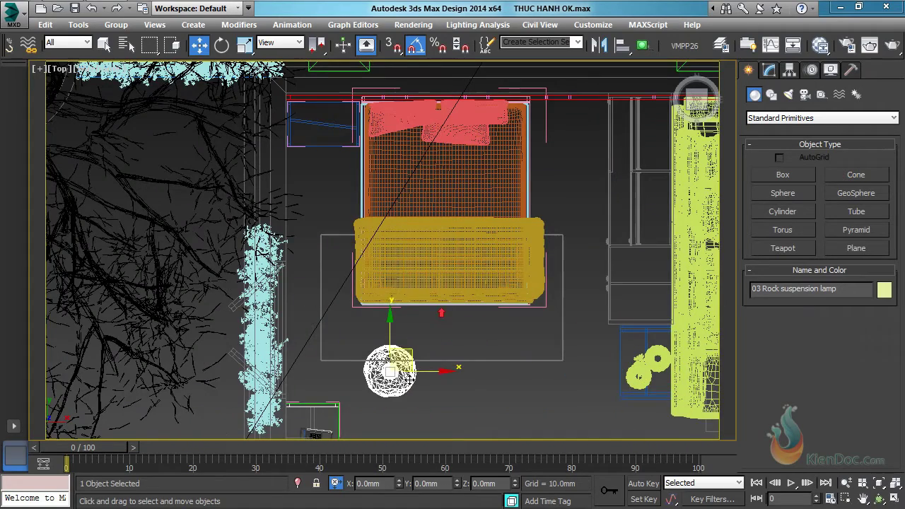
{"action": "left_click_drag", "start_coordinate": [413, 362], "coordinate": [345, 113]}
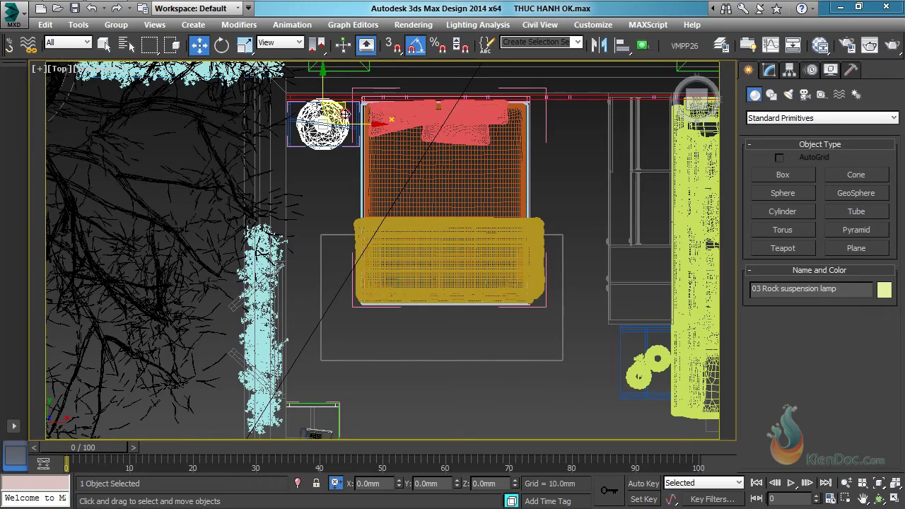
Scale the lamp down slightly so it suits the bedside table beneath it
{"action": "scroll", "coordinate": [315, 109], "scroll_direction": "up", "scroll_amount": 5}
{"action": "left_click", "coordinate": [246, 49]}
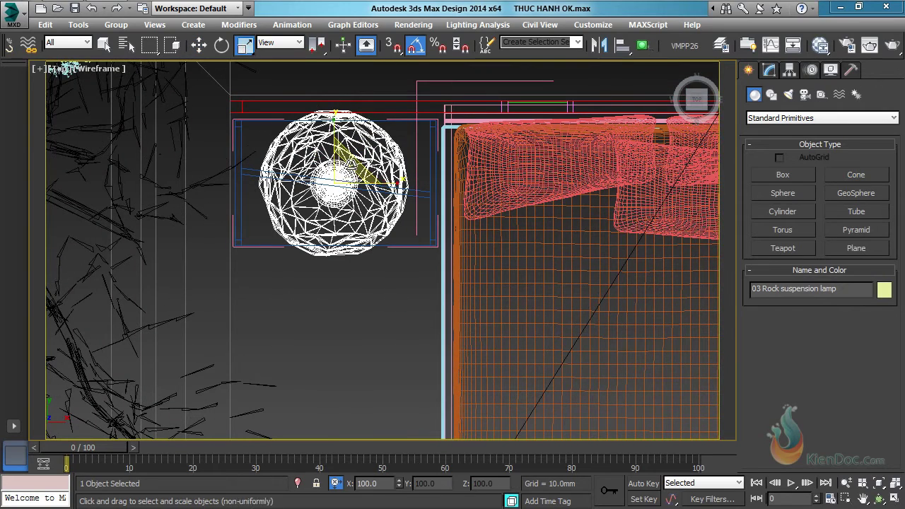
{"action": "left_click_drag", "start_coordinate": [342, 172], "coordinate": [344, 191]}
{"action": "middle_click_drag", "start_coordinate": [402, 271], "coordinate": [414, 231]}
Raise the lamp from below the ground to a height above the bedside table, working in the front view
{"action": "key", "text": "f"}
{"action": "scroll", "coordinate": [424, 225], "scroll_direction": "up", "scroll_amount": 3}
{"action": "scroll", "coordinate": [432, 234], "scroll_direction": "down", "scroll_amount": 5}
{"action": "scroll", "coordinate": [458, 258], "scroll_direction": "down", "scroll_amount": 2}
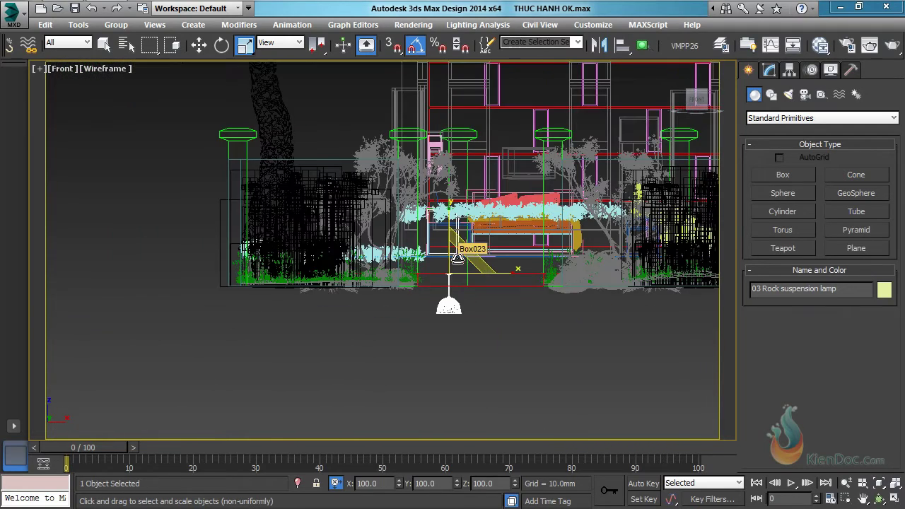
{"action": "key", "text": "w"}
{"action": "middle_click_drag", "start_coordinate": [460, 249], "coordinate": [450, 309]}
{"action": "left_click_drag", "start_coordinate": [444, 304], "coordinate": [446, 199]}
{"action": "scroll", "coordinate": [460, 250], "scroll_direction": "up", "scroll_amount": 3}
{"action": "mouse_move", "coordinate": [486, 240]}
{"action": "middle_mouse_down"}
{"action": "mouse_move", "coordinate": [421, 265]}
{"action": "mouse_move", "coordinate": [425, 241]}
{"action": "mouse_move", "coordinate": [356, 210]}
{"action": "middle_mouse_up"}
{"action": "key", "text": "F3"}
{"action": "scroll", "coordinate": [356, 210], "scroll_direction": "up", "scroll_amount": 5}
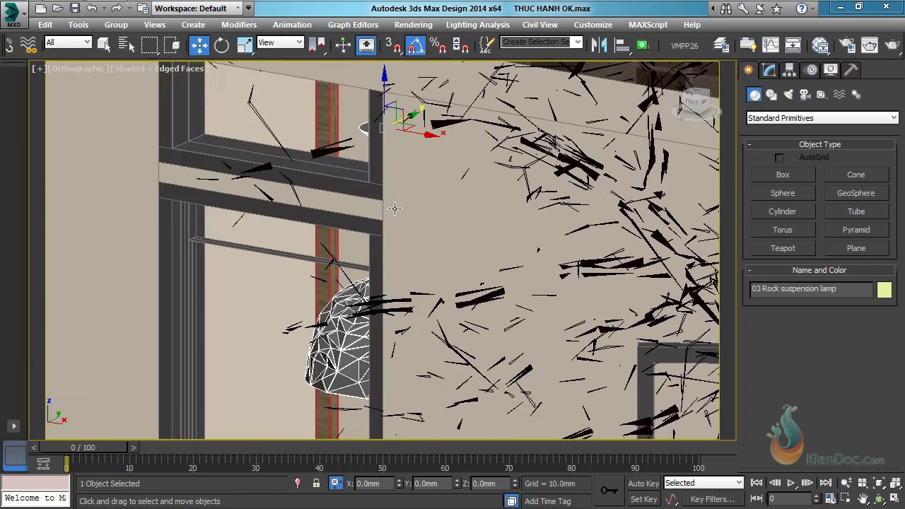
{"action": "key", "text": "p"}
{"action": "key", "text": "z"}
{"action": "middle_click_drag", "start_coordinate": [410, 242], "coordinate": [406, 175]}
{"action": "middle_click_drag", "start_coordinate": [435, 220], "coordinate": [438, 230], "text": "alt"}
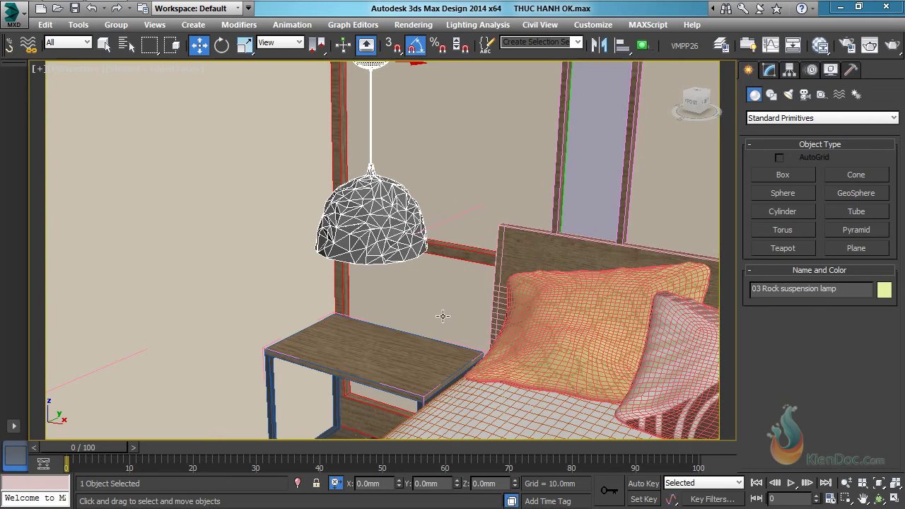
Align the lamp to the bedside table in Z only, matching the lamp's minimum to the table's maximum
{"action": "key", "text": "alt+a"}
{"action": "left_click", "coordinate": [374, 362]}
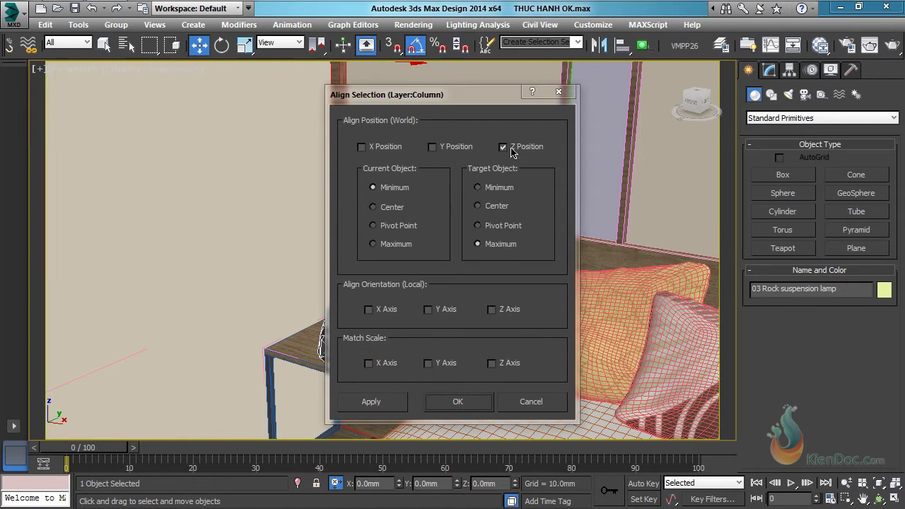
{"action": "left_click", "coordinate": [458, 402]}
{"action": "middle_click_drag", "start_coordinate": [453, 368], "coordinate": [404, 331], "text": "alt"}
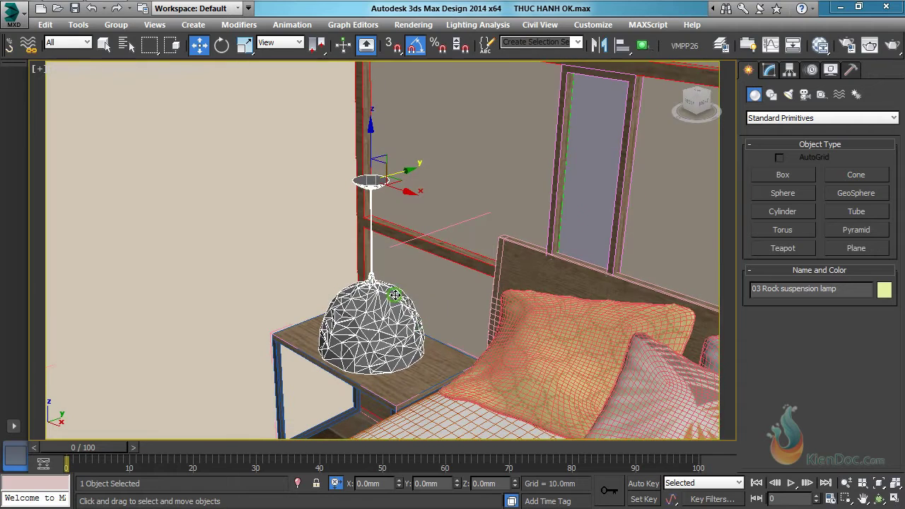
{"action": "middle_click_drag", "start_coordinate": [394, 295], "coordinate": [428, 305], "text": "alt"}
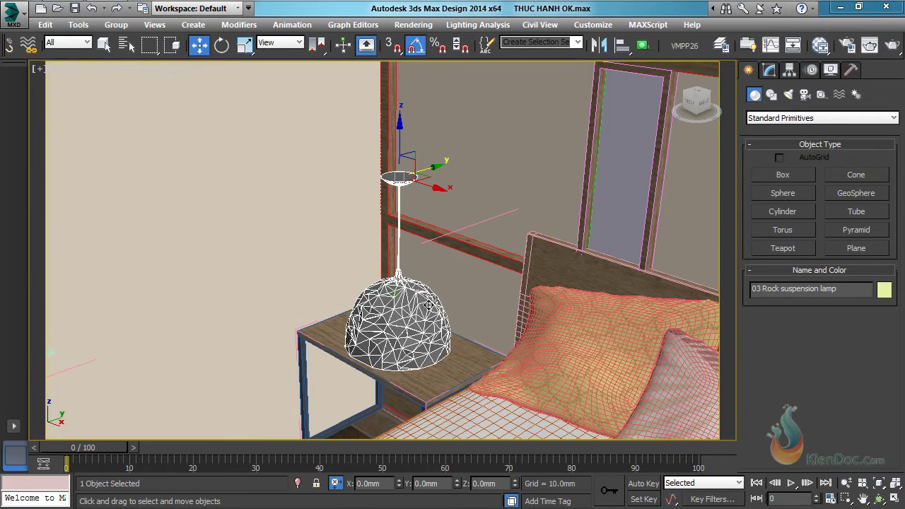
Offset the lamp 800 mm upward in Z from the bedside table
{"action": "left_click", "coordinate": [500, 484]}
{"action": "type", "text": "800"}
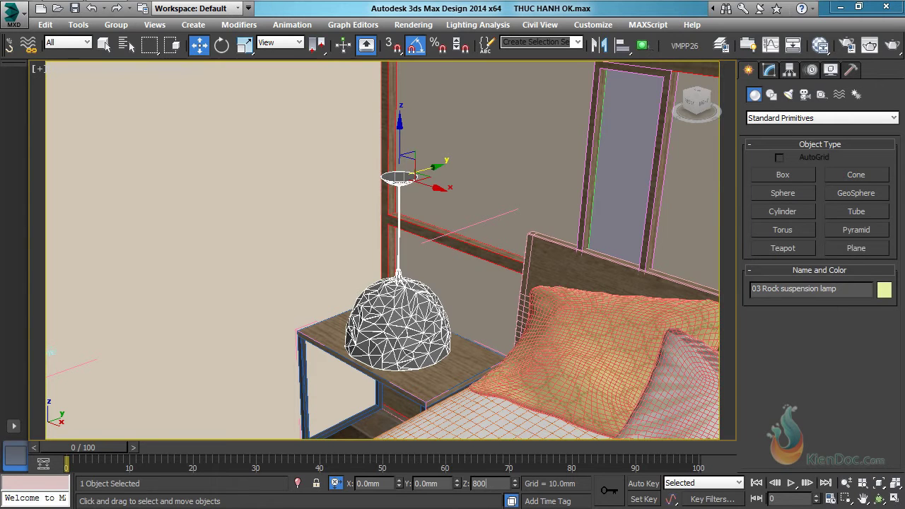
{"action": "key", "text": "Return"}
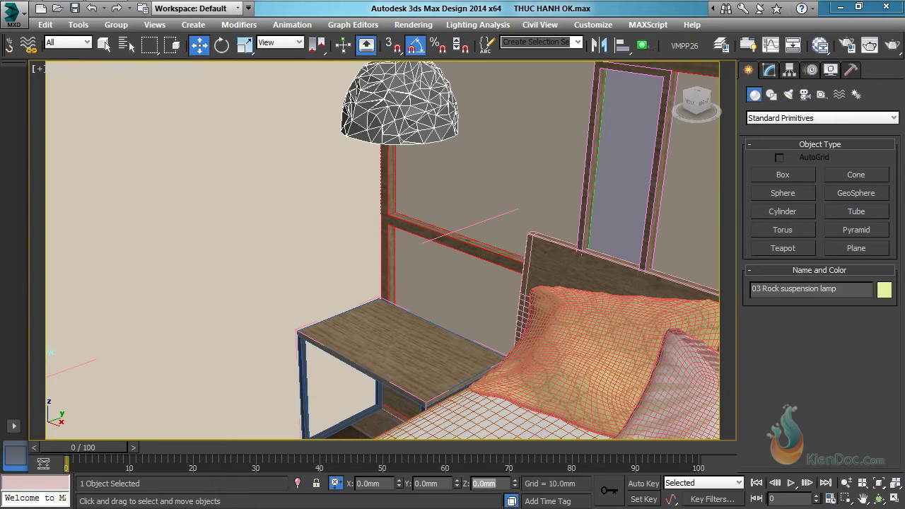
{"action": "middle_click_drag", "start_coordinate": [436, 183], "coordinate": [444, 282]}
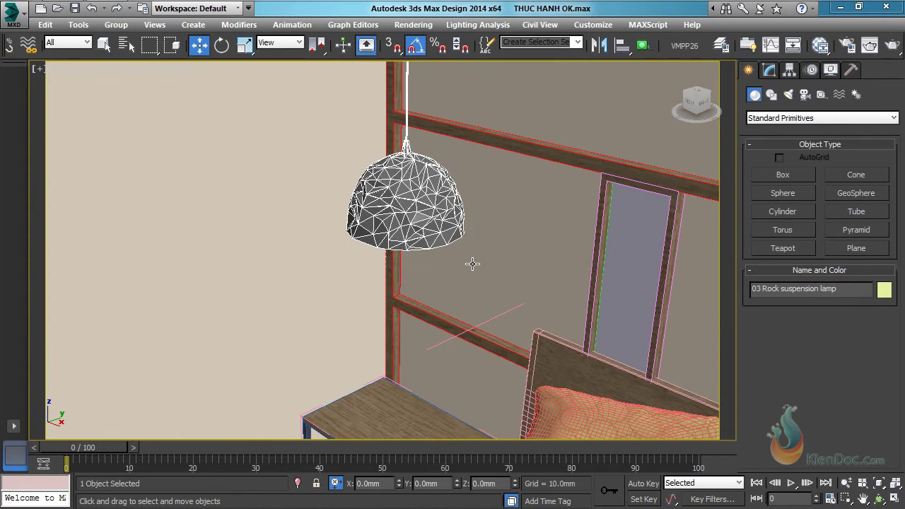
In the wireframe front view, start editing the suspension lamp's vertices and raise its selected ceiling canopy to lengthen the cord
{"action": "key", "text": "f"}
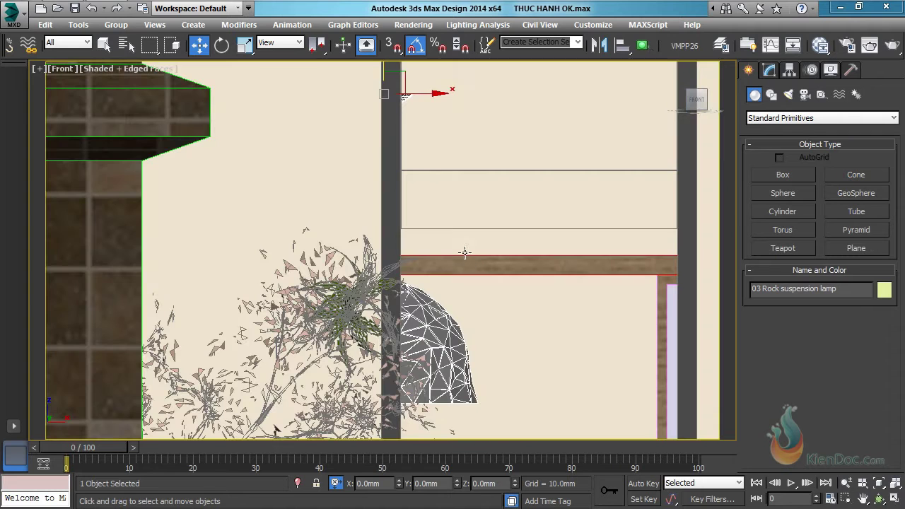
{"action": "key", "text": "F3"}
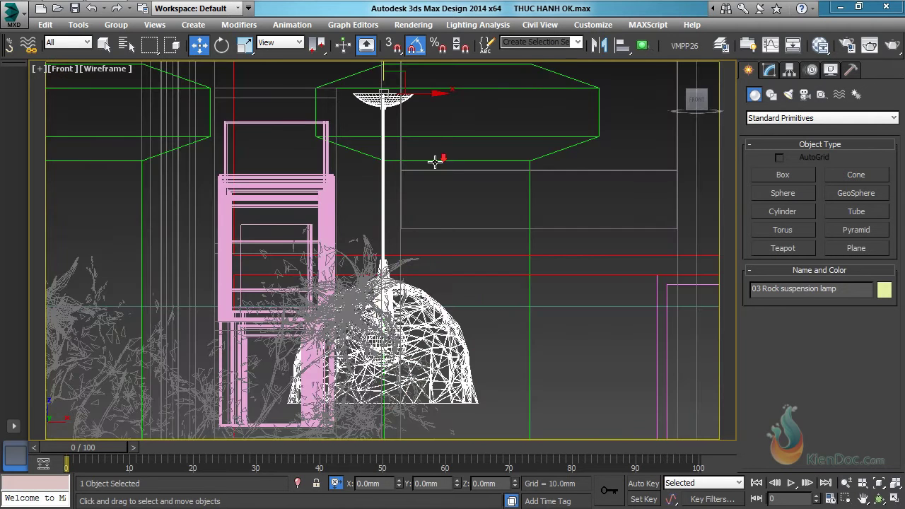
{"action": "scroll", "coordinate": [439, 168], "scroll_direction": "down", "scroll_amount": 4}
{"action": "left_click", "coordinate": [771, 70]}
{"action": "left_click", "coordinate": [768, 267]}
{"action": "middle_click_drag", "start_coordinate": [424, 143], "coordinate": [412, 259]}
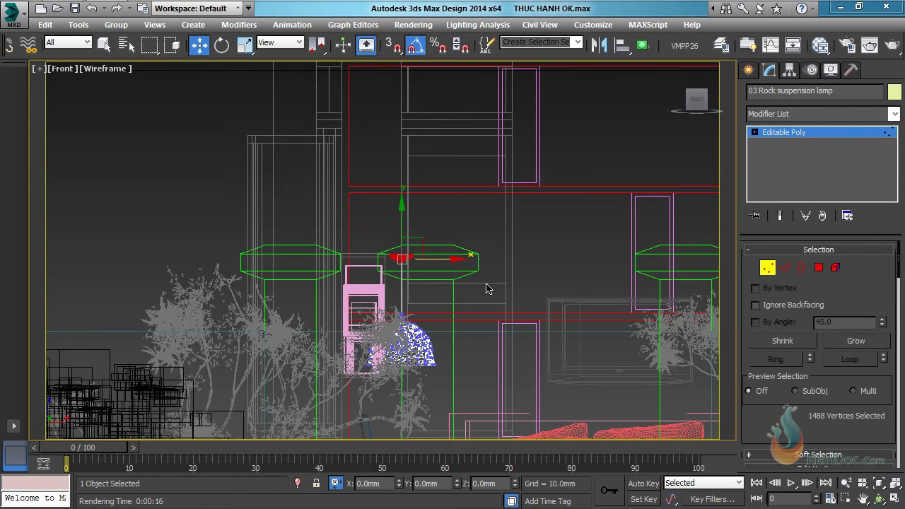
{"action": "left_click_drag", "start_coordinate": [403, 223], "coordinate": [403, 84]}
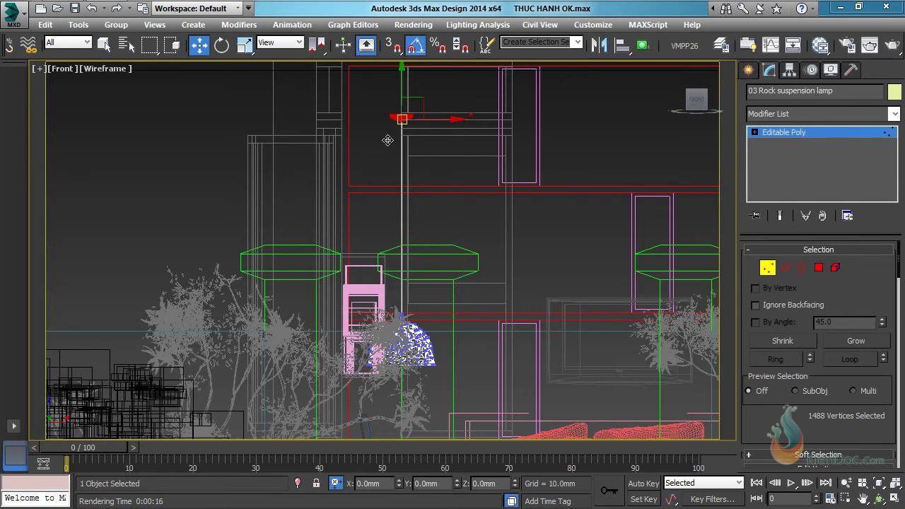
Raise the lamp's canopy vertices further, up to the level of the roof structure
{"action": "middle_click_drag", "start_coordinate": [388, 140], "coordinate": [408, 323]}
{"action": "scroll", "coordinate": [413, 274], "scroll_direction": "up", "scroll_amount": 2}
{"action": "left_click_drag", "start_coordinate": [418, 276], "coordinate": [424, 117]}
{"action": "middle_click_drag", "start_coordinate": [428, 132], "coordinate": [438, 246]}
{"action": "scroll", "coordinate": [435, 241], "scroll_direction": "up", "scroll_amount": 1}
{"action": "left_click_drag", "start_coordinate": [428, 225], "coordinate": [427, 185]}
{"action": "scroll", "coordinate": [426, 211], "scroll_direction": "up", "scroll_amount": 2}
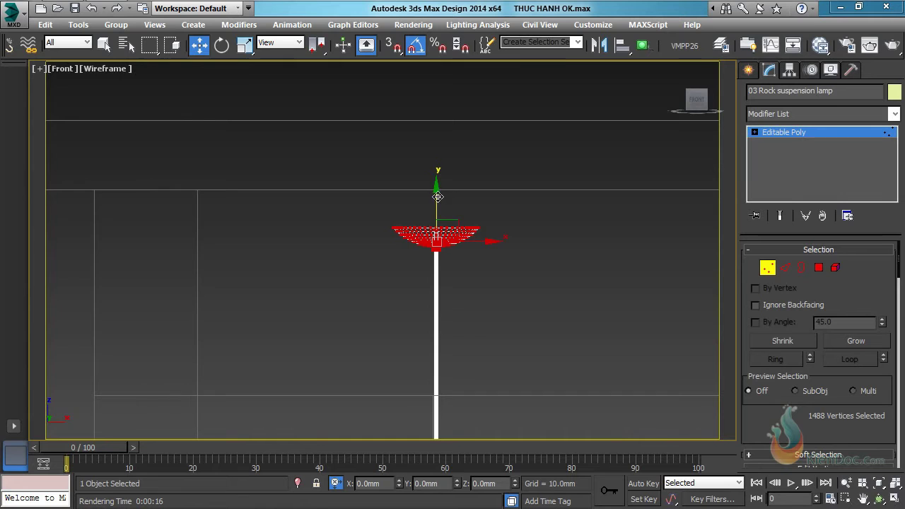
Lower the canopy vertices until they sit flush against the ceiling line, and finish the vertex editing
{"action": "scroll", "coordinate": [437, 276], "scroll_direction": "down", "scroll_amount": 4}
{"action": "middle_click_drag", "start_coordinate": [436, 272], "coordinate": [426, 212]}
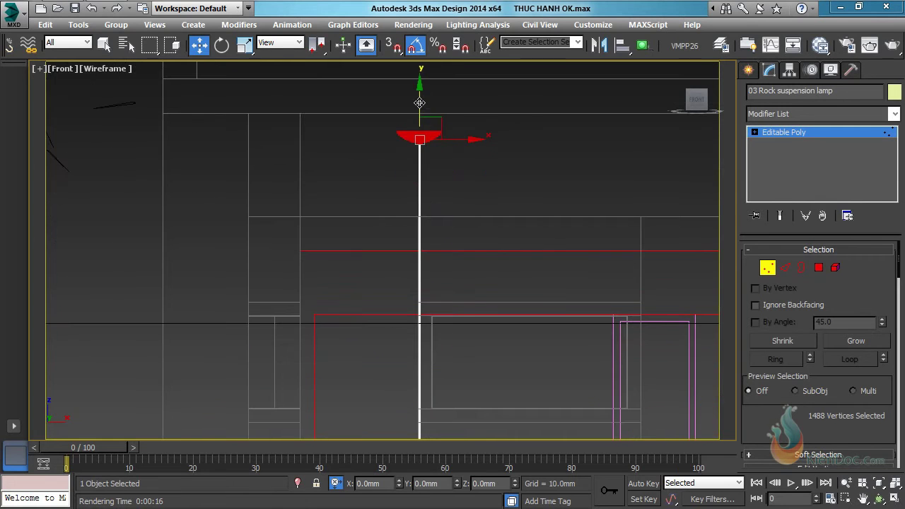
{"action": "left_click_drag", "start_coordinate": [419, 102], "coordinate": [416, 190]}
{"action": "scroll", "coordinate": [410, 205], "scroll_direction": "up", "scroll_amount": 3}
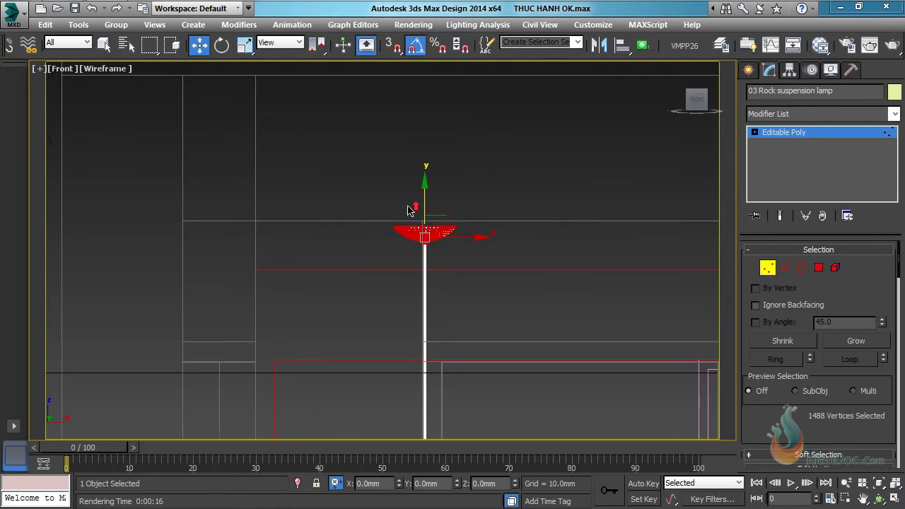
{"action": "scroll", "coordinate": [419, 216], "scroll_direction": "up", "scroll_amount": 4}
{"action": "left_click_drag", "start_coordinate": [437, 226], "coordinate": [435, 208]}
{"action": "left_click", "coordinate": [768, 267]}
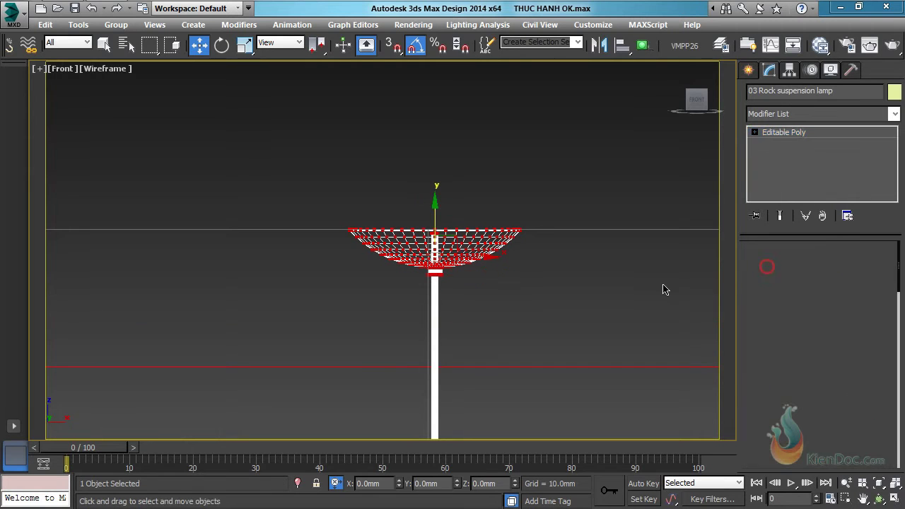
Restore the shaded display and examine the hanging lamp through the window and the whole house from outside
{"action": "scroll", "coordinate": [415, 241], "scroll_direction": "down", "scroll_amount": 6}
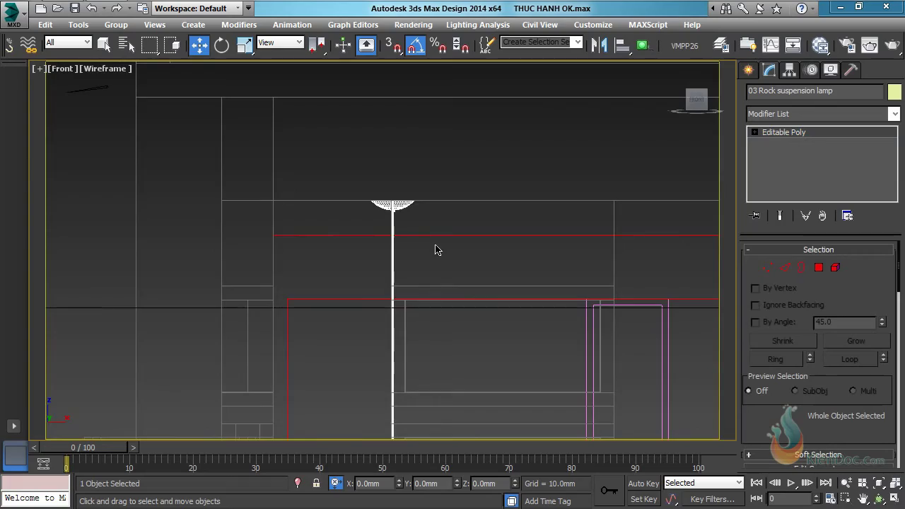
{"action": "key", "text": "F3"}
{"action": "scroll", "coordinate": [446, 242], "scroll_direction": "down", "scroll_amount": 6}
{"action": "mouse_move", "coordinate": [449, 245]}
{"action": "middle_mouse_down", "text": "alt"}
{"action": "mouse_move", "coordinate": [495, 337]}
{"action": "mouse_move", "coordinate": [494, 130]}
{"action": "middle_mouse_up", "text": "alt"}
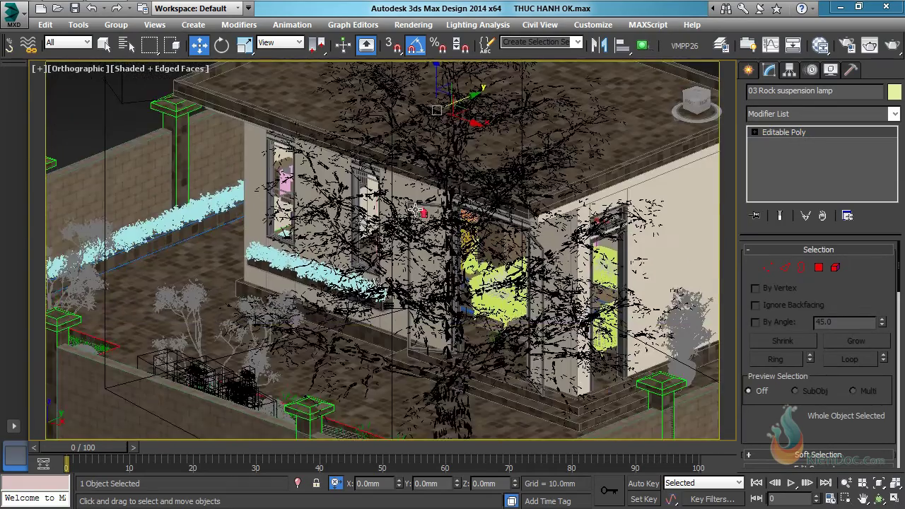
{"action": "scroll", "coordinate": [418, 210], "scroll_direction": "up", "scroll_amount": 4}
{"action": "middle_click_drag", "start_coordinate": [372, 218], "coordinate": [442, 125], "text": "alt"}
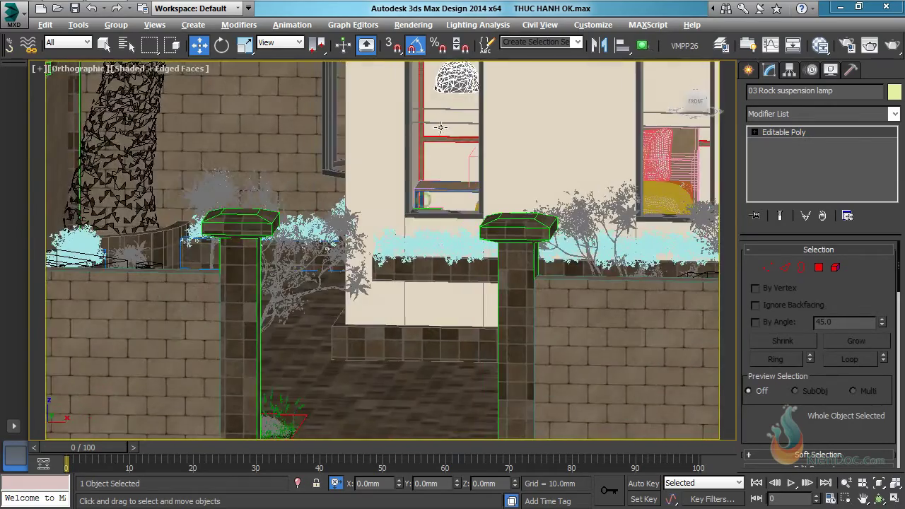
{"action": "middle_click_drag", "start_coordinate": [447, 174], "coordinate": [464, 316]}
{"action": "scroll", "coordinate": [485, 217], "scroll_direction": "up", "scroll_amount": 3}
{"action": "scroll", "coordinate": [454, 231], "scroll_direction": "up", "scroll_amount": 2}
{"action": "mouse_move", "coordinate": [441, 230]}
{"action": "middle_mouse_down", "text": "alt"}
{"action": "mouse_move", "coordinate": [453, 237]}
{"action": "mouse_move", "coordinate": [432, 222]}
{"action": "middle_mouse_up", "text": "alt"}
{"action": "scroll", "coordinate": [432, 221], "scroll_direction": "down", "scroll_amount": 6}
{"action": "middle_click_drag", "start_coordinate": [493, 282], "coordinate": [410, 277]}
{"action": "scroll", "coordinate": [410, 278], "scroll_direction": "down", "scroll_amount": 4}
{"action": "middle_click_drag", "start_coordinate": [544, 261], "coordinate": [455, 278], "text": "alt"}
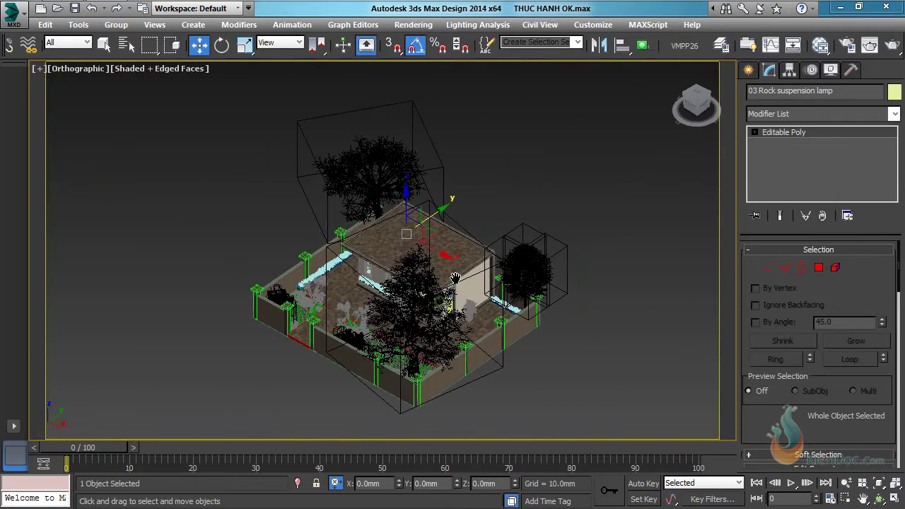
Merge all objects from 01_AM CHEN.MAX in the 04_AM CHEN folder into the scene
{"action": "left_click", "coordinate": [14, 13]}
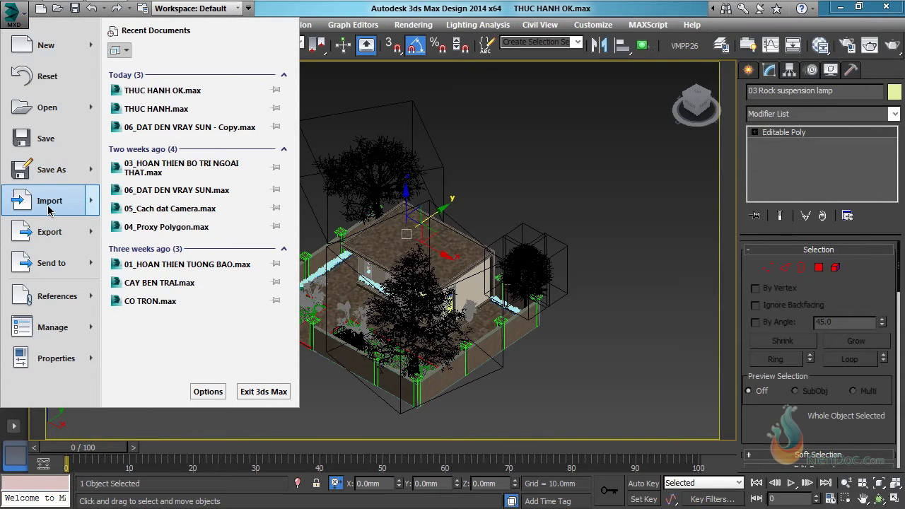
{"action": "mouse_move", "coordinate": [50, 201]}
{"action": "left_click", "coordinate": [163, 125]}
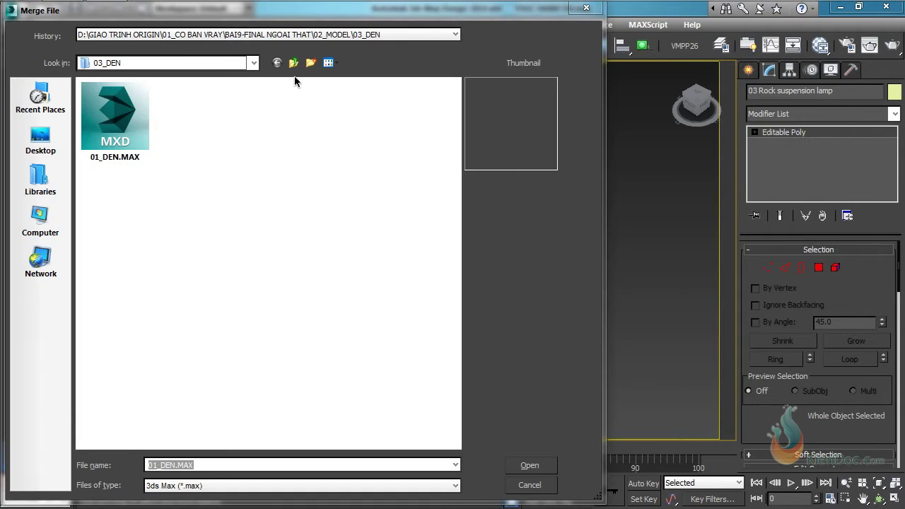
{"action": "left_click", "coordinate": [294, 62]}
{"action": "left_click", "coordinate": [337, 136]}
{"action": "left_click", "coordinate": [338, 136]}
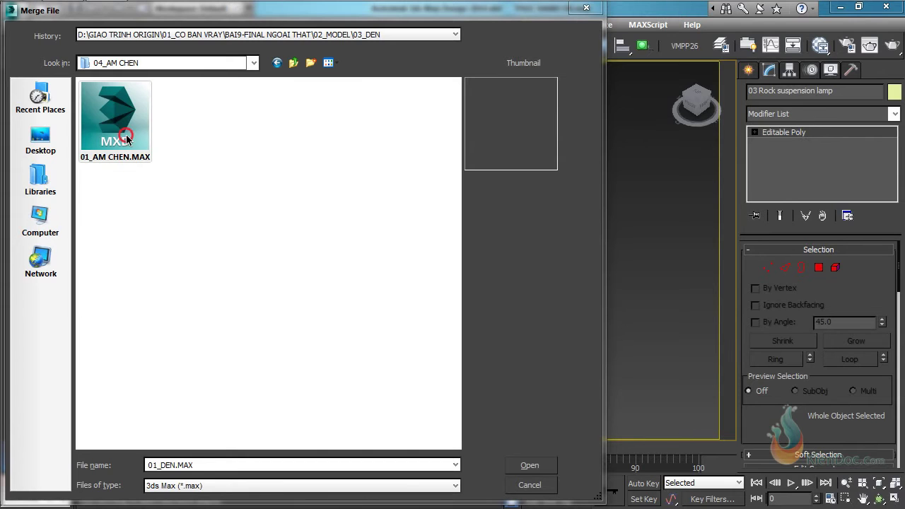
{"action": "left_click", "coordinate": [116, 131]}
{"action": "left_click", "coordinate": [530, 465]}
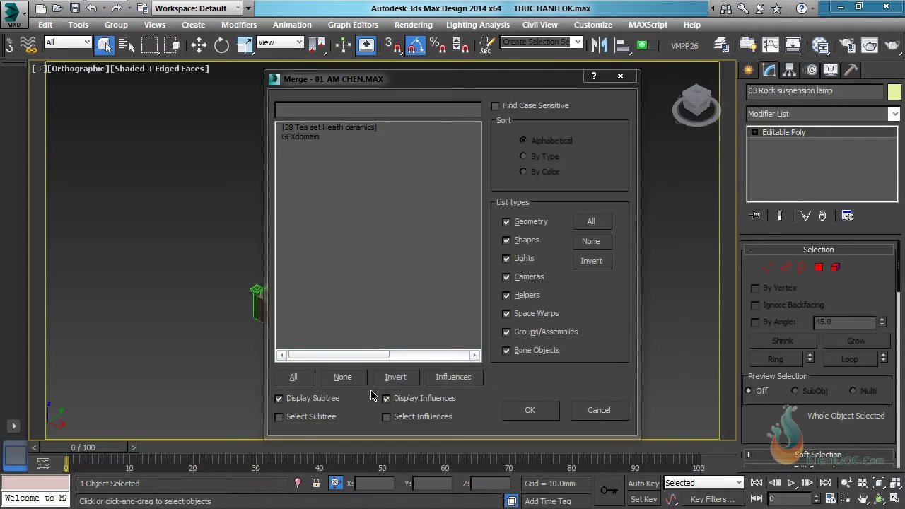
{"action": "left_click", "coordinate": [293, 377]}
{"action": "left_click", "coordinate": [527, 412]}
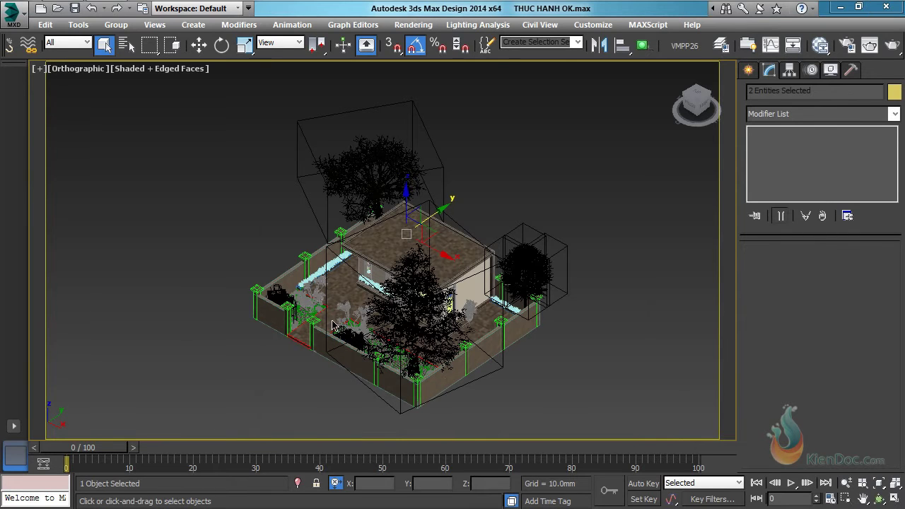
Group the merged tea set objects under the default group name
{"action": "left_click", "coordinate": [116, 25]}
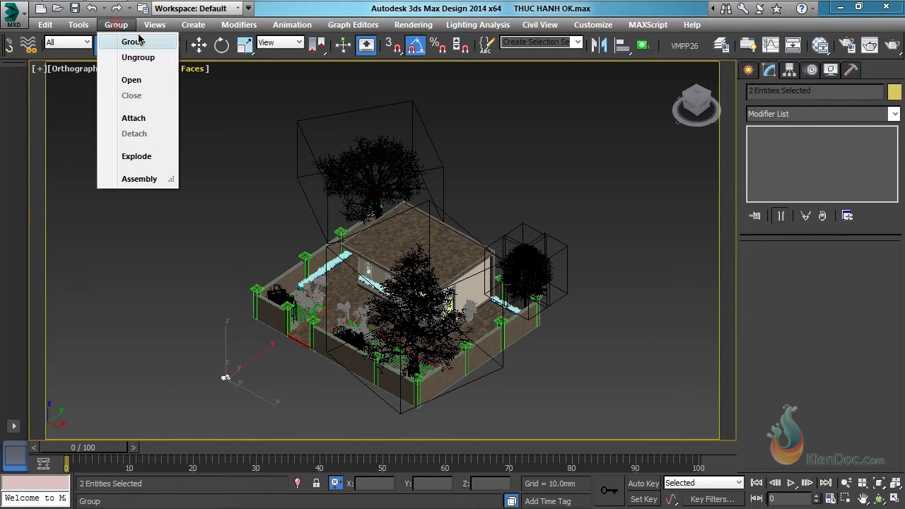
{"action": "left_click", "coordinate": [133, 41]}
{"action": "left_click", "coordinate": [486, 298]}
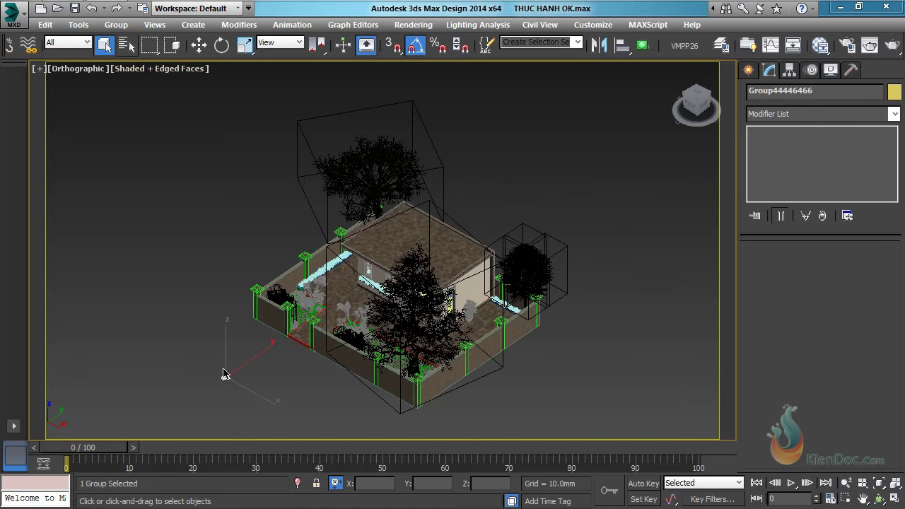
Align the tea set group to the living room coffee table in X and Y, matching center to center
{"action": "scroll", "coordinate": [325, 336], "scroll_direction": "up", "scroll_amount": 5}
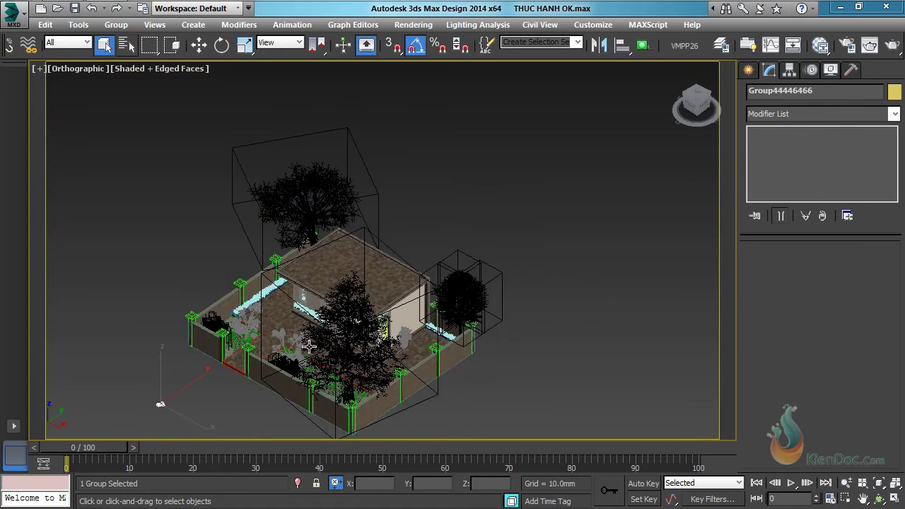
{"action": "scroll", "coordinate": [340, 328], "scroll_direction": "up", "scroll_amount": 2}
{"action": "middle_click_drag", "start_coordinate": [319, 344], "coordinate": [422, 331], "text": "alt"}
{"action": "middle_click_drag", "start_coordinate": [193, 211], "coordinate": [522, 309]}
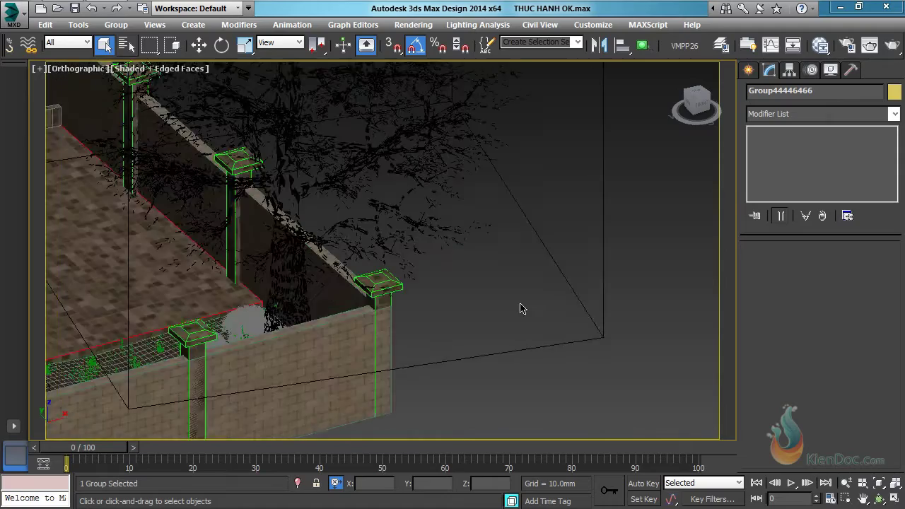
{"action": "scroll", "coordinate": [519, 308], "scroll_direction": "down", "scroll_amount": 5}
{"action": "scroll", "coordinate": [439, 307], "scroll_direction": "up", "scroll_amount": 10}
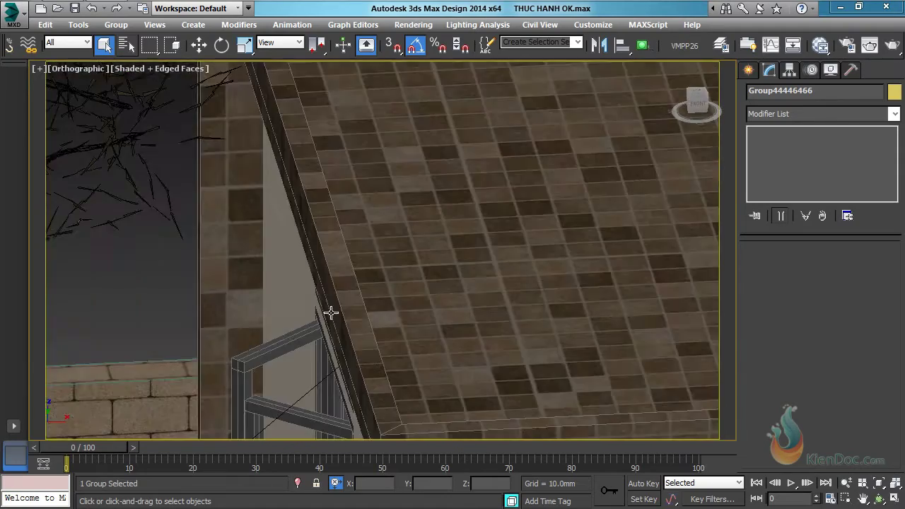
{"action": "scroll", "coordinate": [346, 269], "scroll_direction": "down", "scroll_amount": 4}
{"action": "scroll", "coordinate": [487, 280], "scroll_direction": "up", "scroll_amount": 5}
{"action": "scroll", "coordinate": [416, 251], "scroll_direction": "up", "scroll_amount": 4}
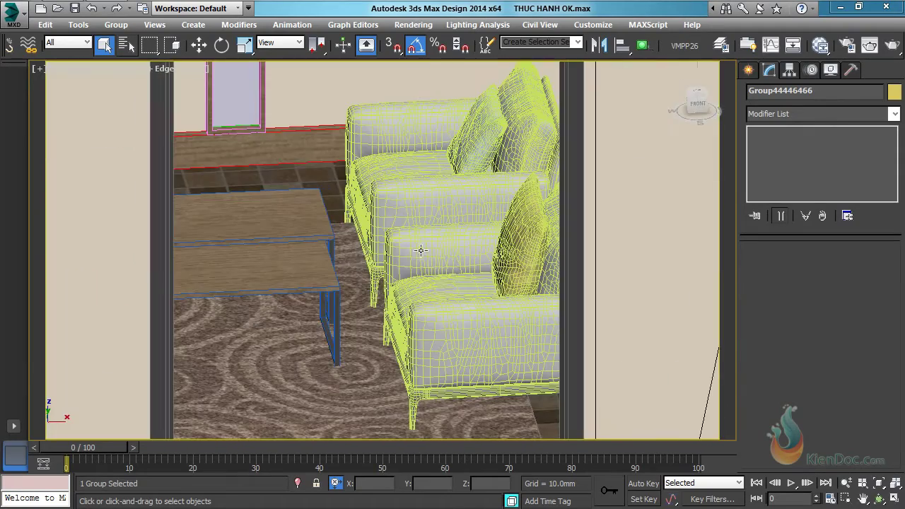
{"action": "key", "text": "alt+a"}
{"action": "left_click", "coordinate": [286, 223]}
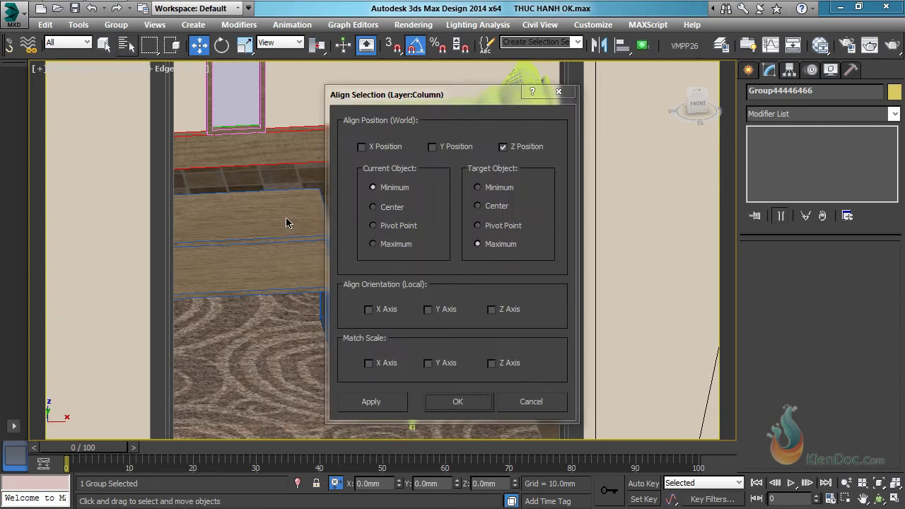
{"action": "left_click", "coordinate": [392, 207]}
{"action": "left_click", "coordinate": [456, 147]}
{"action": "left_click", "coordinate": [361, 146]}
{"action": "left_click", "coordinate": [372, 402]}
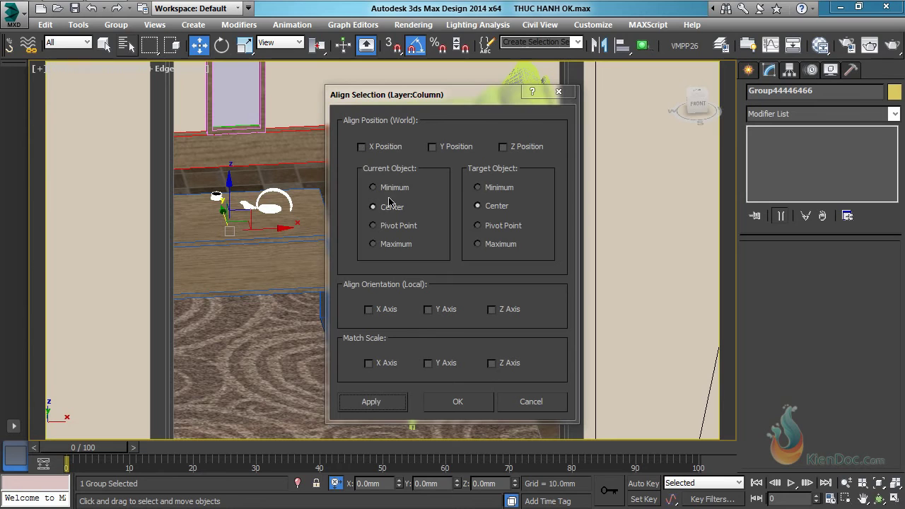
Rest the tea set on the tabletop by aligning its Z minimum to the table's Z maximum
{"action": "left_click", "coordinate": [387, 188]}
{"action": "left_click", "coordinate": [524, 149]}
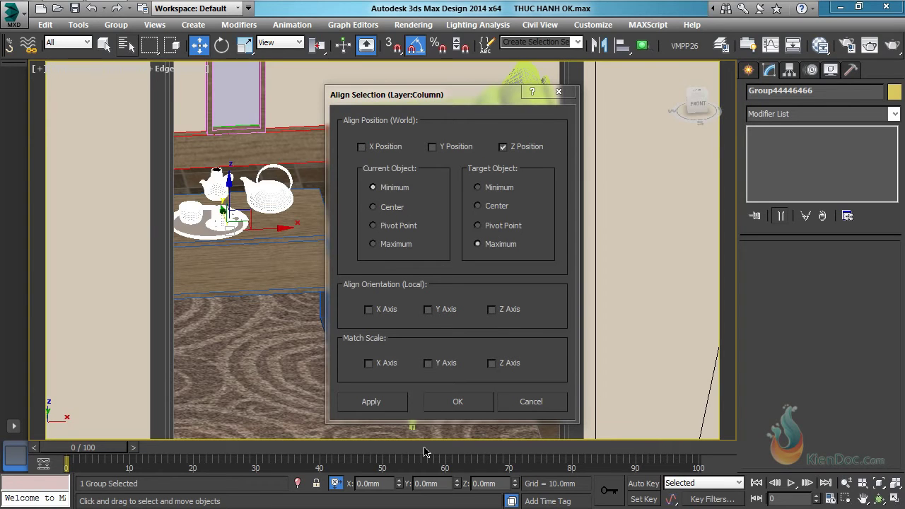
{"action": "left_click", "coordinate": [456, 410]}
Rotate the tea set about its vertical axis on the coffee table, working in a close perspective view
{"action": "key", "text": "z"}
{"action": "mouse_move", "coordinate": [401, 288]}
{"action": "middle_mouse_down", "text": "alt"}
{"action": "mouse_move", "coordinate": [368, 283]}
{"action": "mouse_move", "coordinate": [402, 304]}
{"action": "middle_mouse_up", "text": "alt"}
{"action": "key", "text": "u"}
{"action": "key", "text": "p"}
{"action": "scroll", "coordinate": [378, 297], "scroll_direction": "up", "scroll_amount": 2}
{"action": "scroll", "coordinate": [401, 303], "scroll_direction": "down", "scroll_amount": 4}
{"action": "middle_click_drag", "start_coordinate": [449, 324], "coordinate": [459, 310], "text": "alt"}
{"action": "key", "text": "e"}
{"action": "left_click_drag", "start_coordinate": [414, 291], "coordinate": [371, 294]}
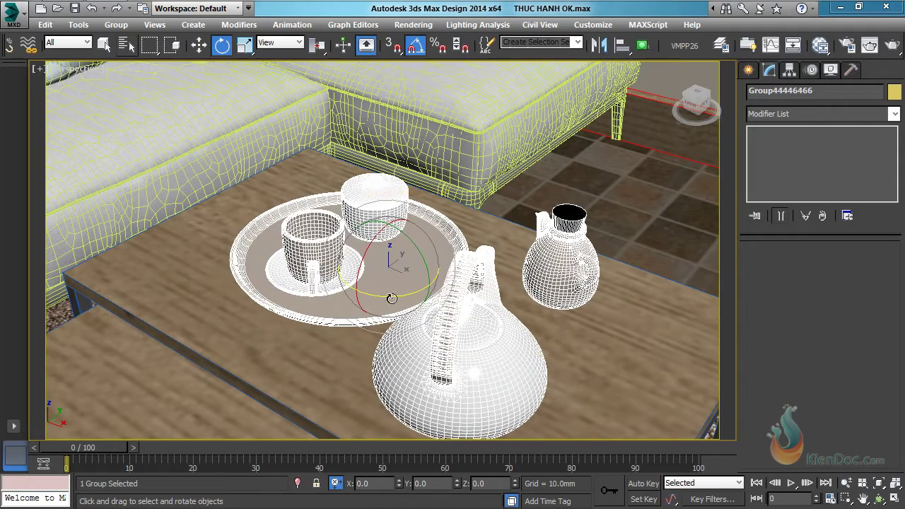
{"action": "middle_click_drag", "start_coordinate": [381, 296], "coordinate": [430, 294]}
{"action": "key", "text": "w"}
{"action": "middle_click_drag", "start_coordinate": [454, 243], "coordinate": [445, 246], "text": "alt"}
{"action": "scroll", "coordinate": [426, 244], "scroll_direction": "down", "scroll_amount": 3}
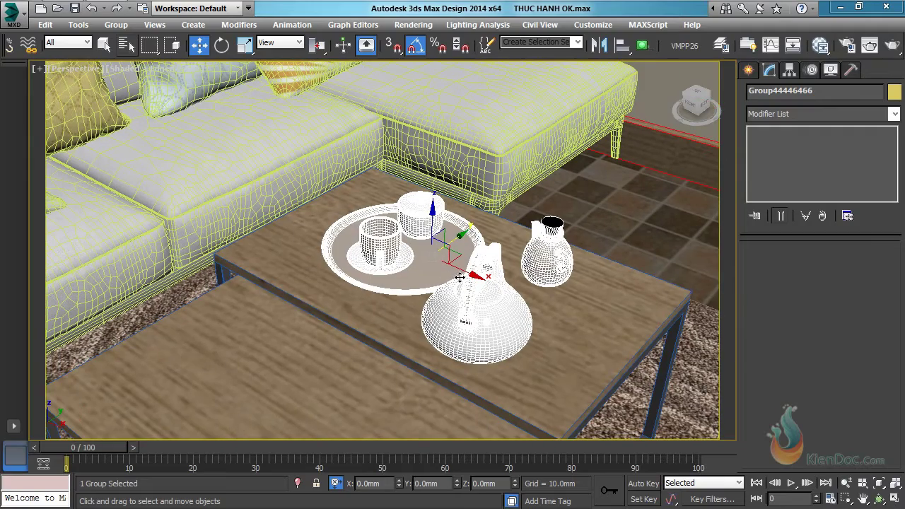
Switch the viewport to the VRayPhysicalCamera001 camera
{"action": "scroll", "coordinate": [459, 277], "scroll_direction": "down", "scroll_amount": 15}
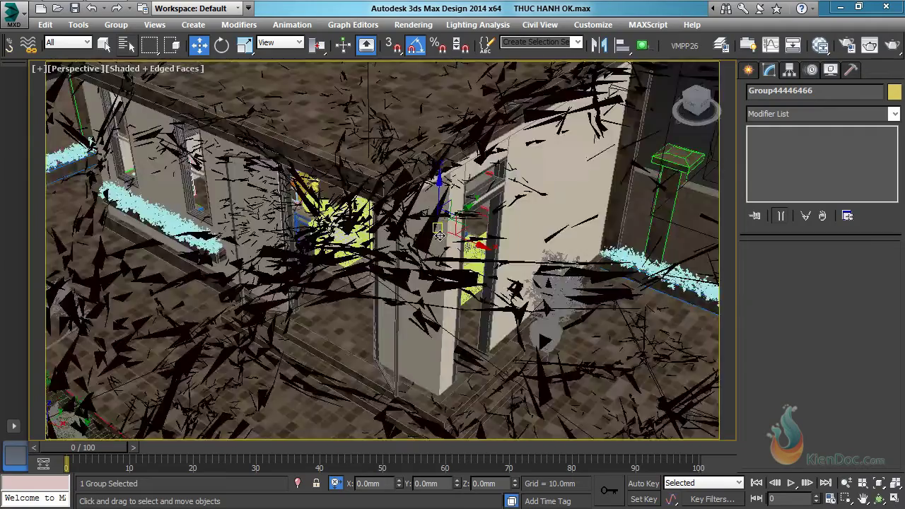
{"action": "key", "text": "c"}
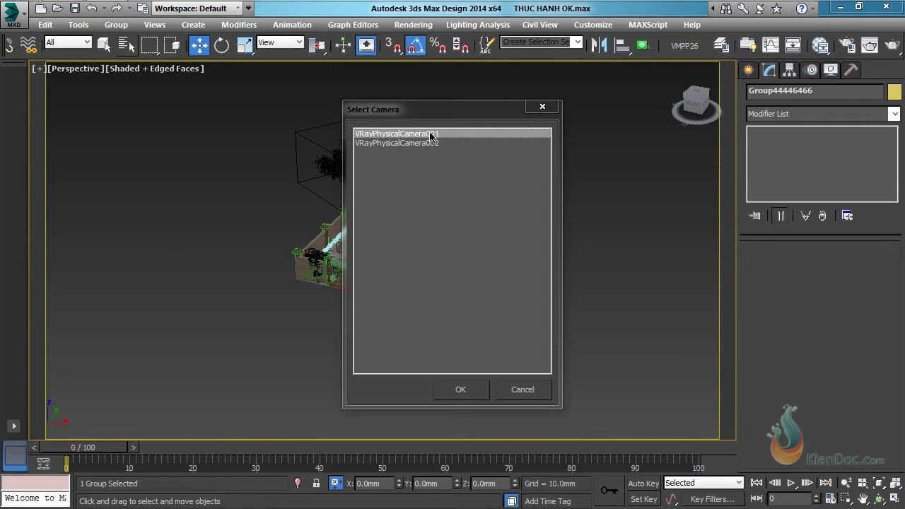
{"action": "double_click", "coordinate": [432, 134]}
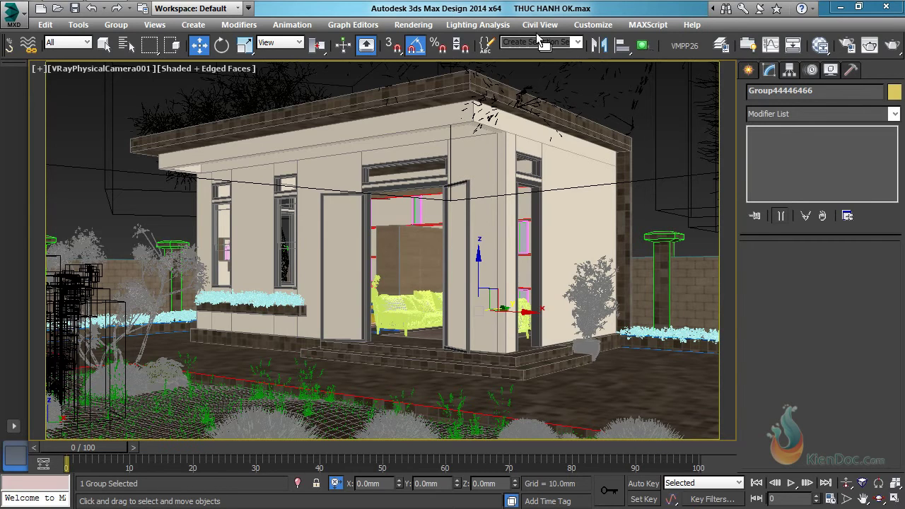
Open the user paths configuration and start adding a new path to the external files list
{"action": "left_click", "coordinate": [598, 26]}
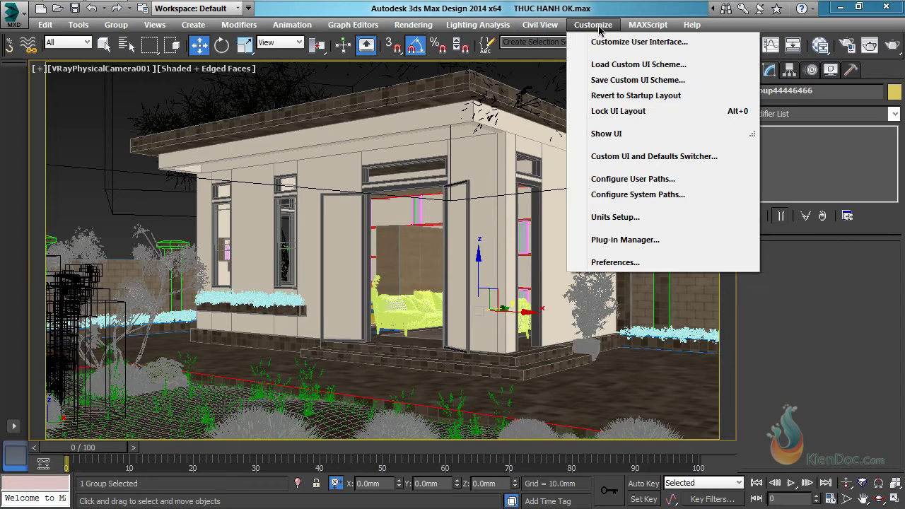
{"action": "left_click", "coordinate": [643, 185]}
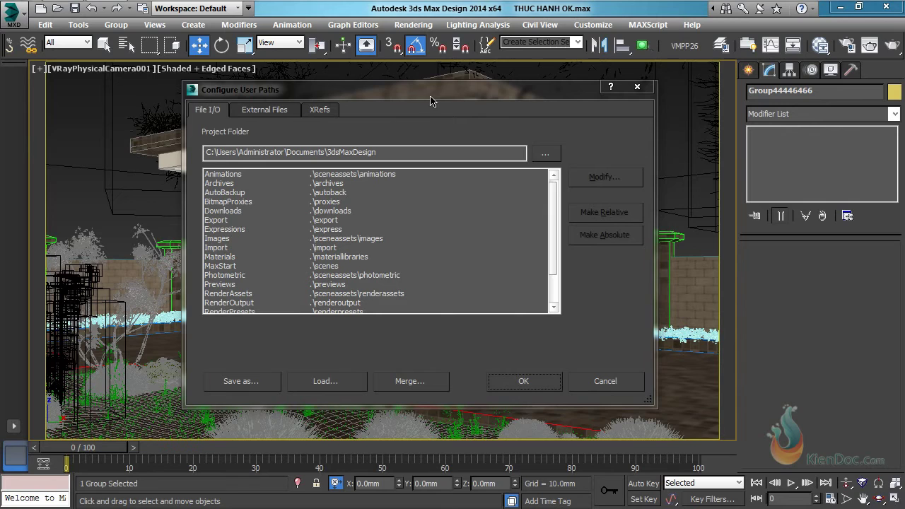
{"action": "left_click_drag", "start_coordinate": [414, 94], "coordinate": [413, 106]}
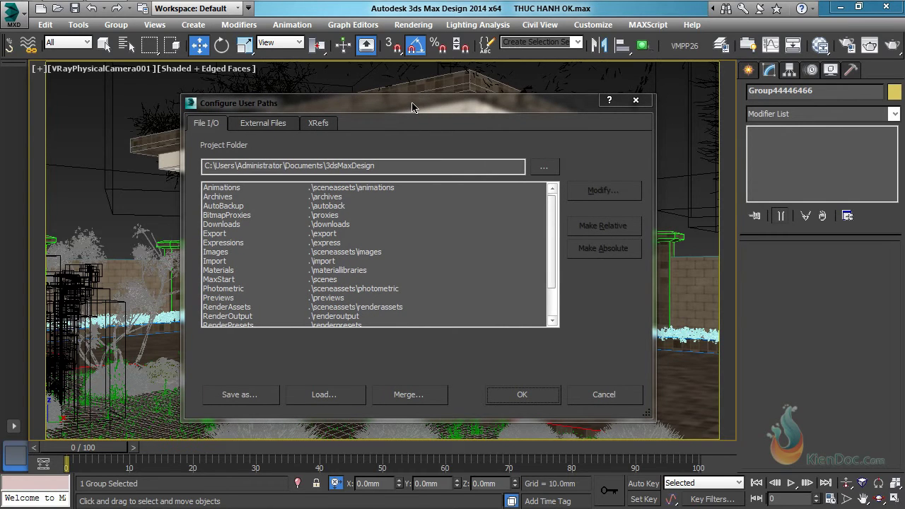
{"action": "left_click", "coordinate": [263, 124]}
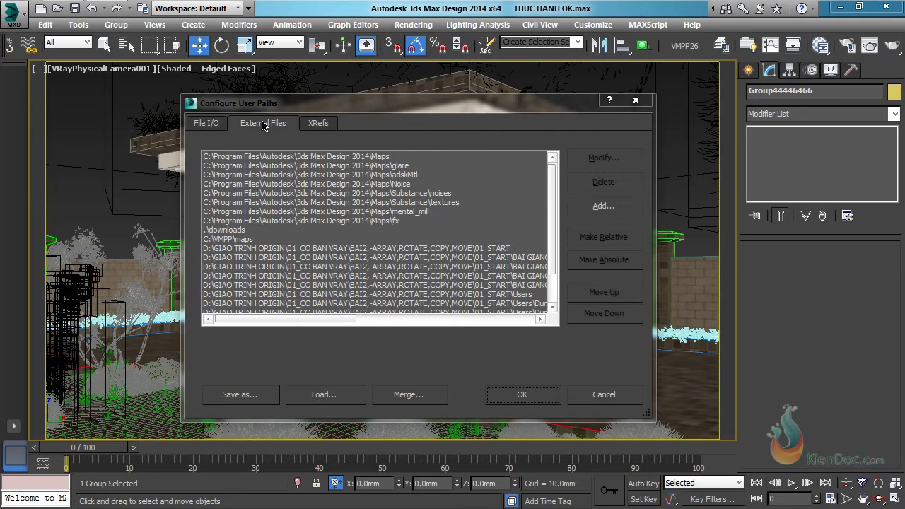
{"action": "left_click", "coordinate": [603, 210]}
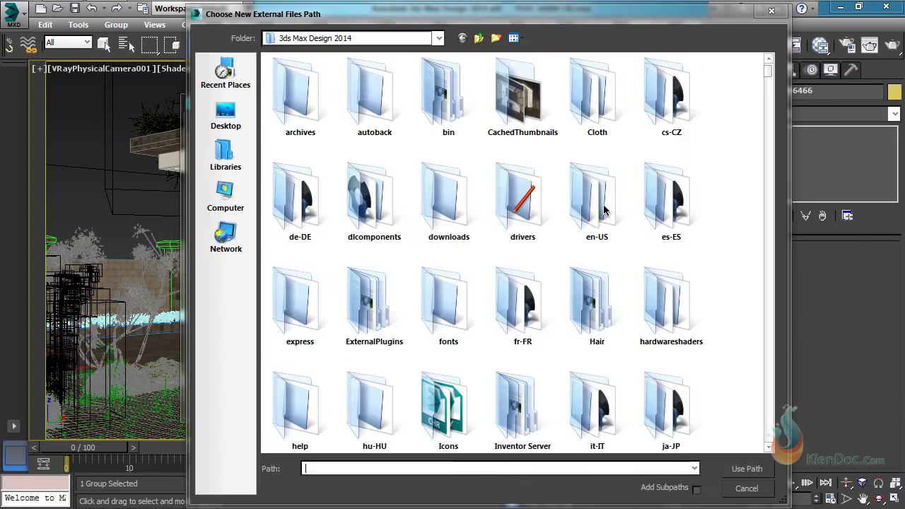
Add the folder C:\05_VATLIEU with its subpaths as an external files path
{"action": "left_click_drag", "start_coordinate": [519, 20], "coordinate": [491, 13]}
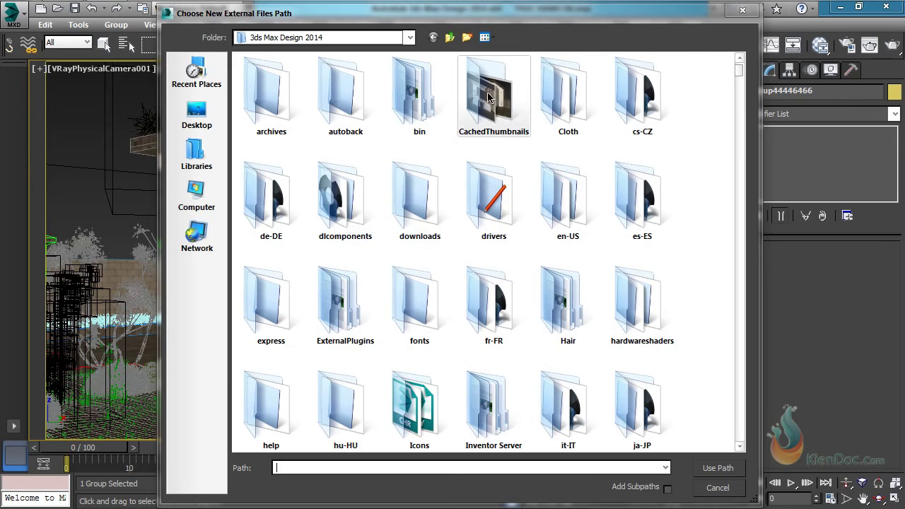
{"action": "left_click", "coordinate": [409, 37]}
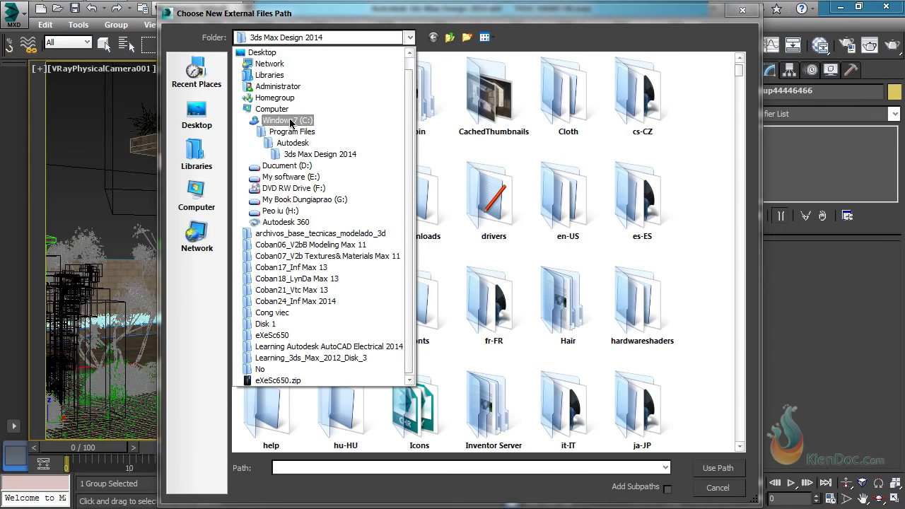
{"action": "left_click", "coordinate": [288, 120]}
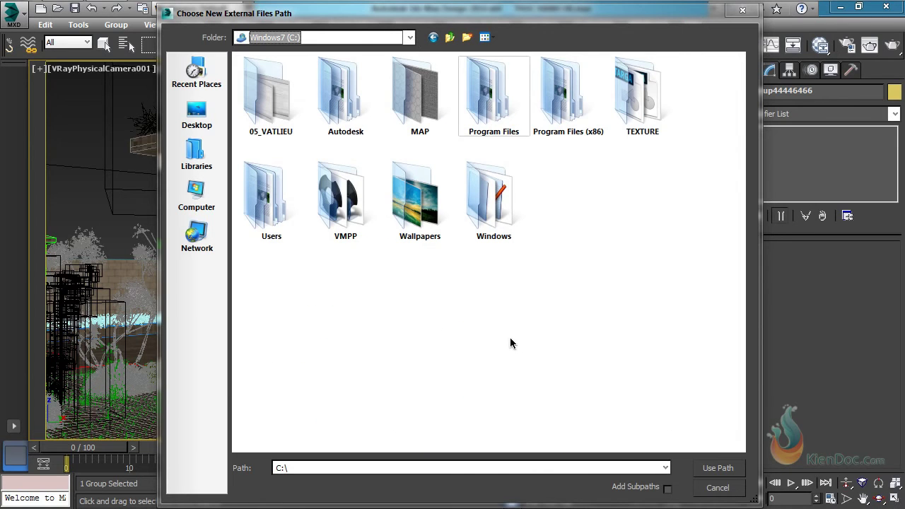
{"action": "double_click", "coordinate": [268, 107]}
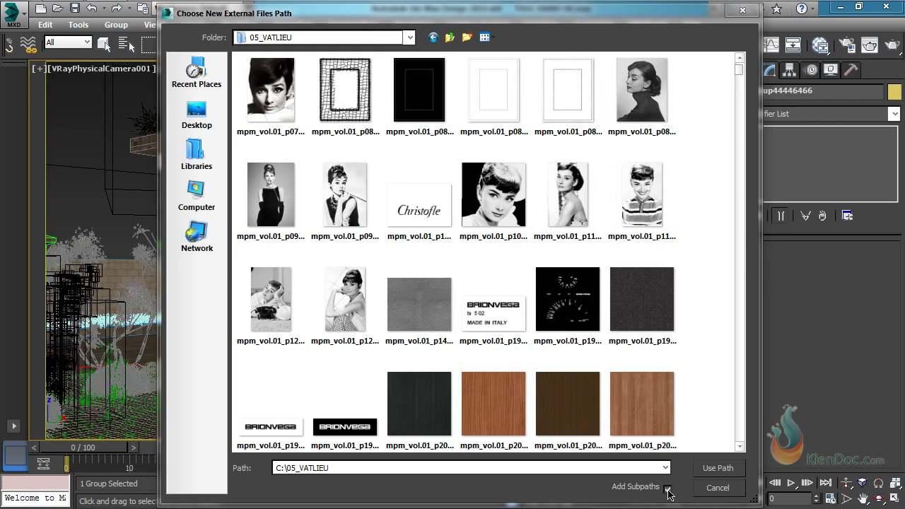
{"action": "left_click", "coordinate": [718, 469]}
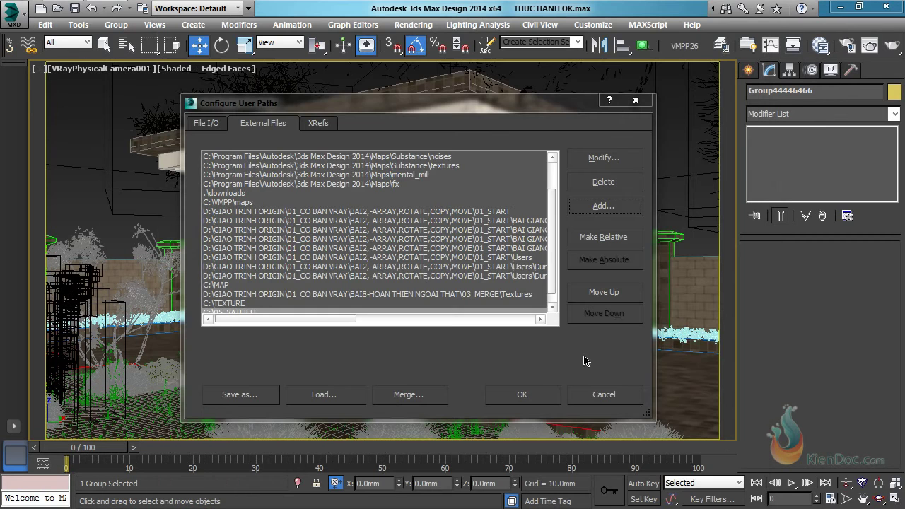
Commit the configured user paths, accepting the invalid ones as they are, and save the scene
{"action": "left_click", "coordinate": [535, 398]}
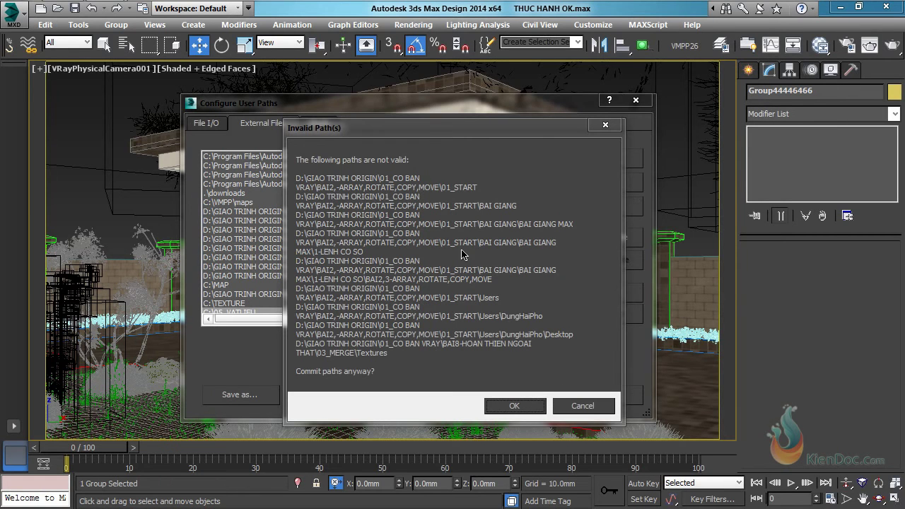
{"action": "left_click_drag", "start_coordinate": [424, 136], "coordinate": [390, 126]}
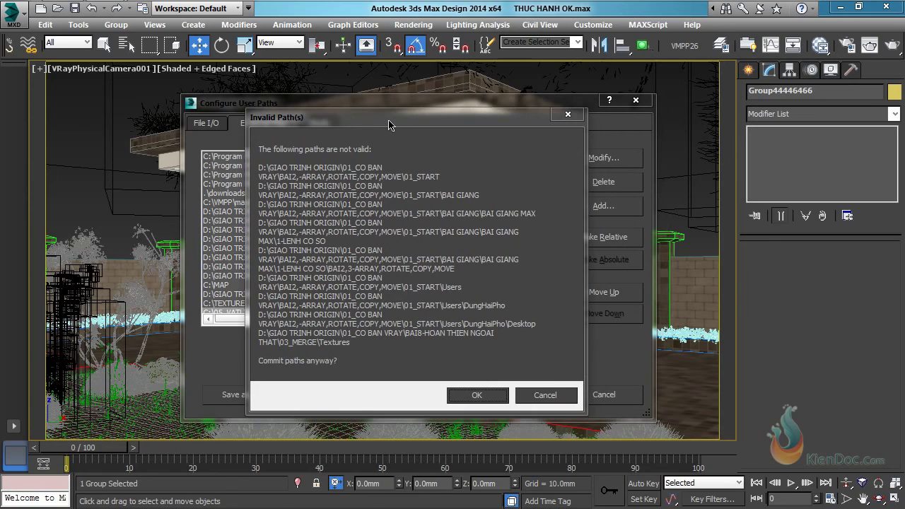
{"action": "left_click_drag", "start_coordinate": [388, 125], "coordinate": [393, 120]}
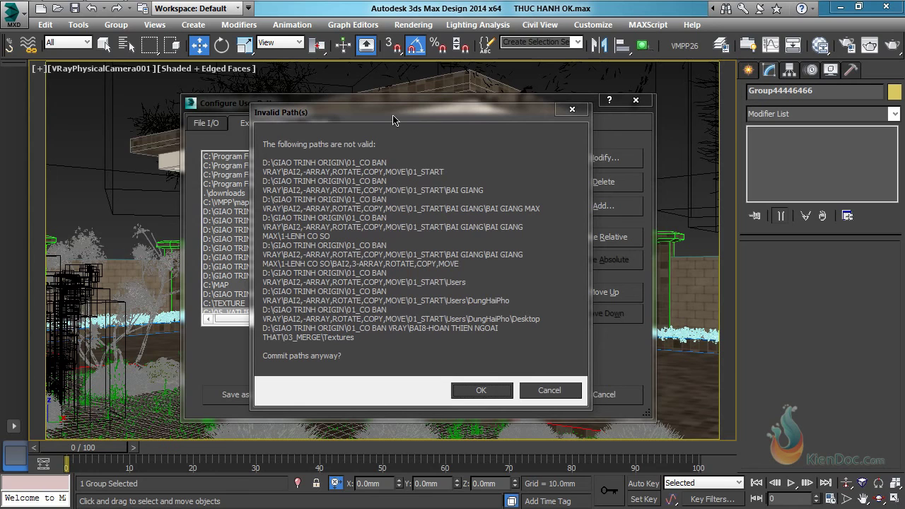
{"action": "left_click", "coordinate": [485, 394]}
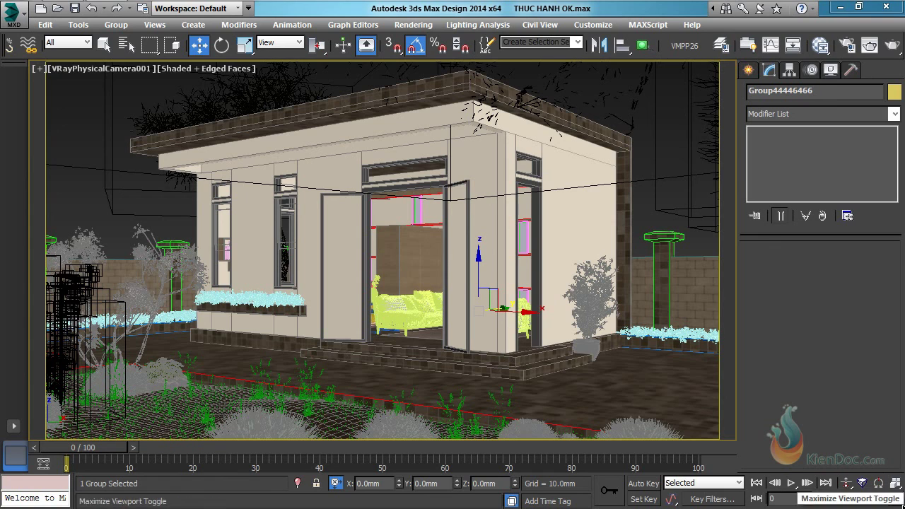
{"action": "key", "text": "ctrl+s"}
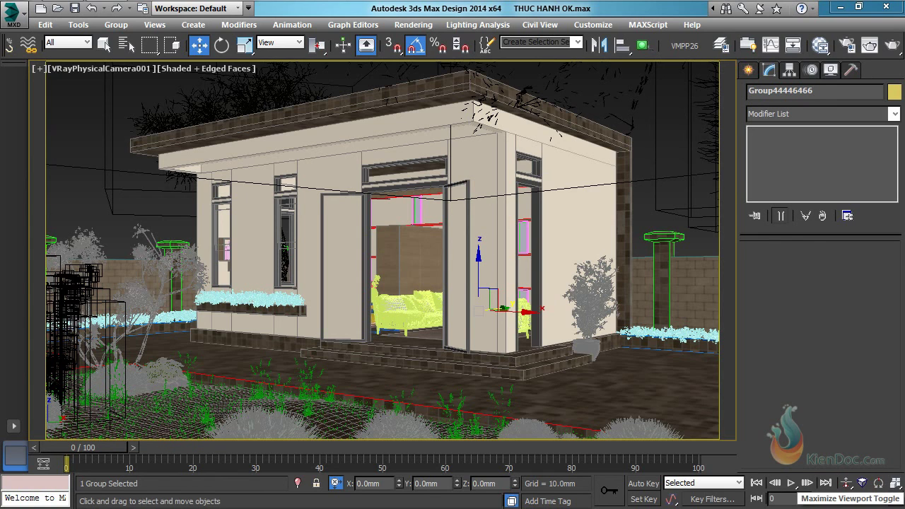